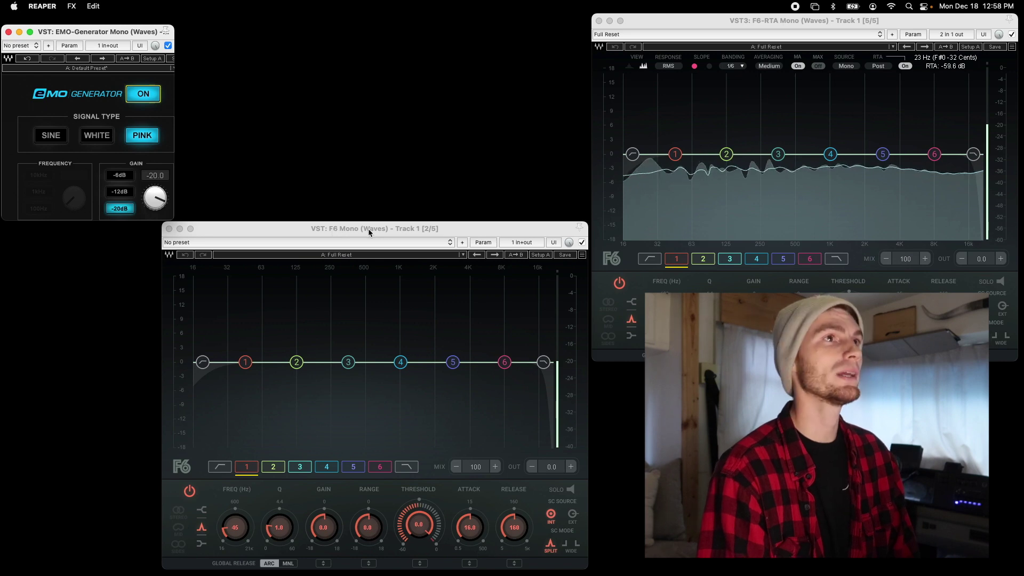
Set the banding of the F6-RTA analyzer to 1/12
left_click(724, 138)
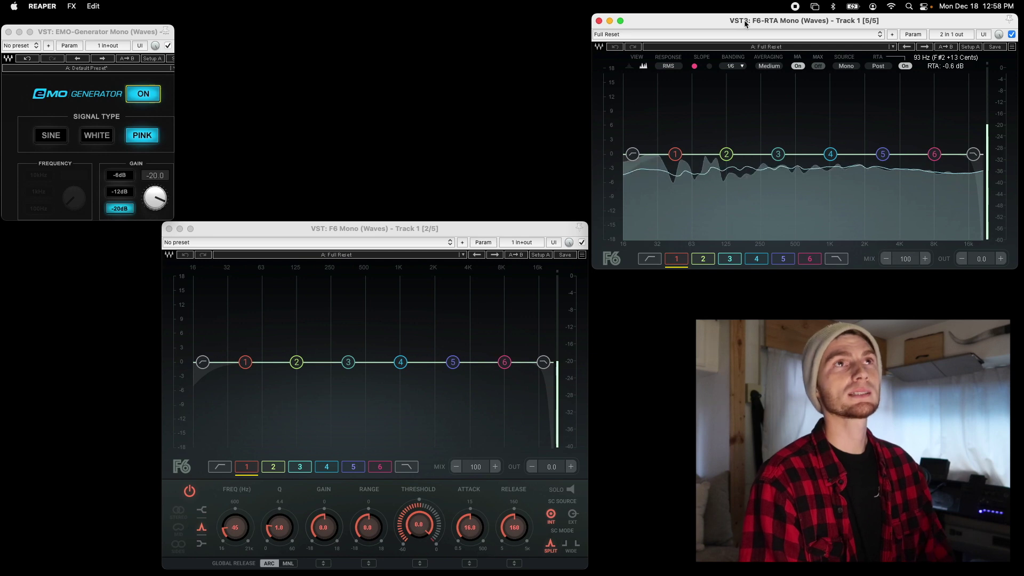
left_click(740, 66)
left_click(735, 107)
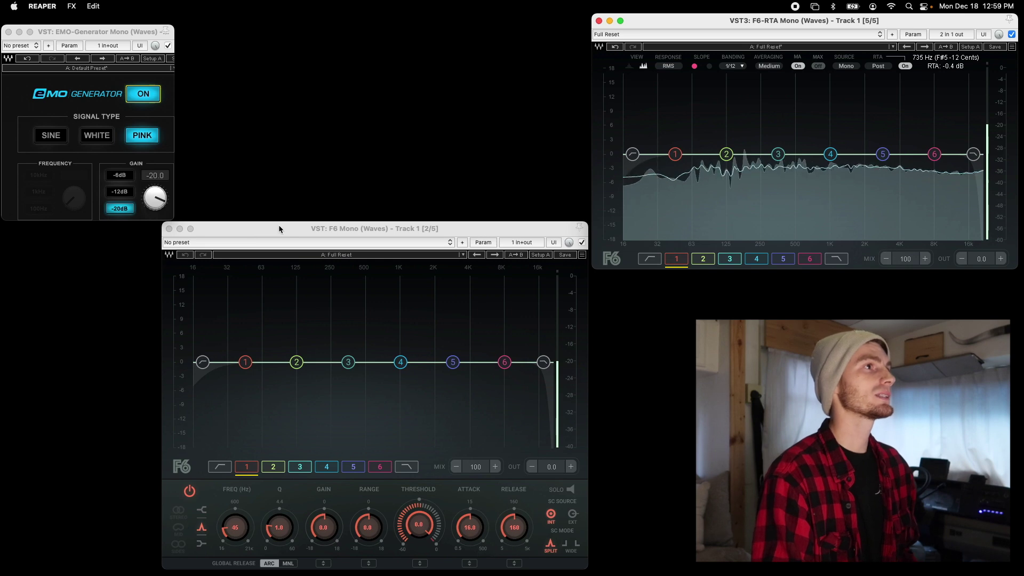
Enable the high-pass filter on the F6 Mono equalizer and sweep its cutoff up to about 224 Hz and back to about 152 Hz
left_click(204, 365)
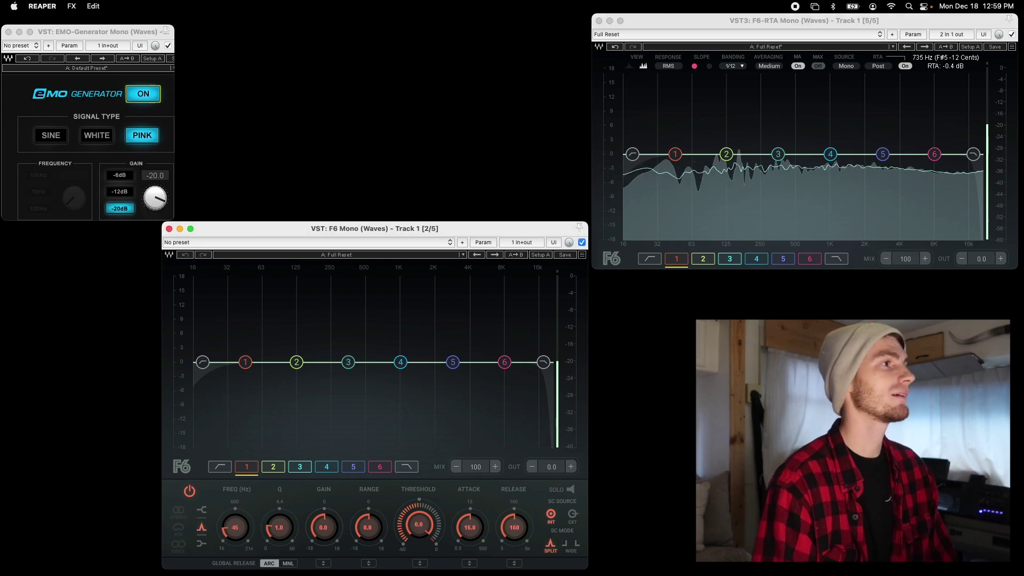
left_click(190, 491)
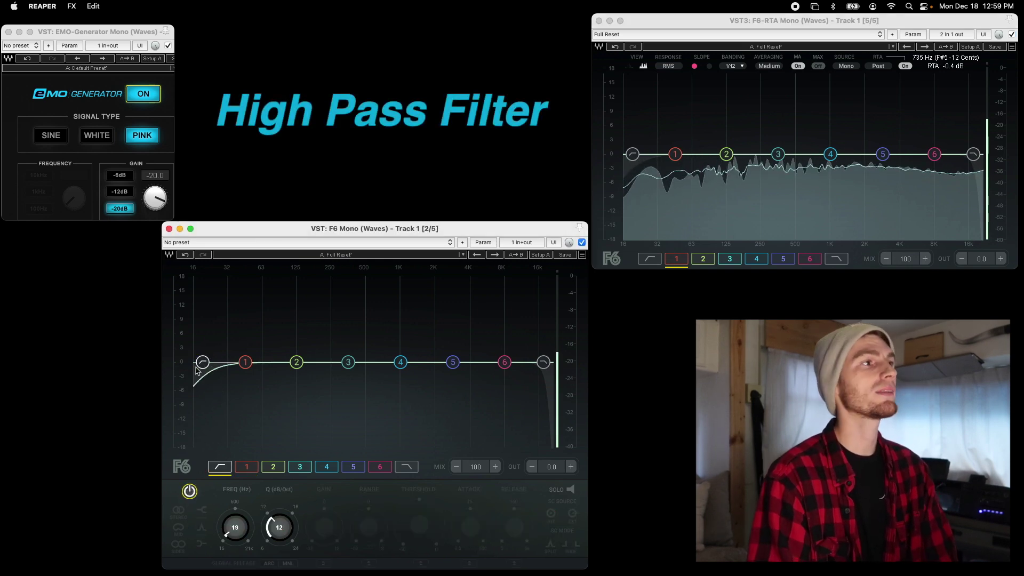
left_click_drag(202, 363, 326, 362)
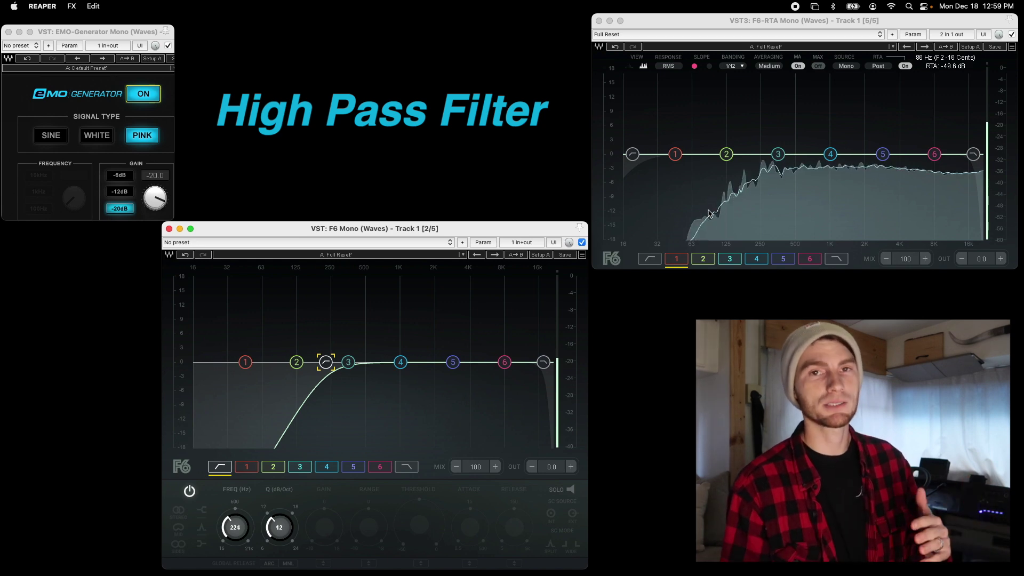
mouse_move(326, 362)
left_mouse_down()
mouse_move(540, 362)
mouse_move(243, 363)
mouse_move(306, 362)
left_mouse_up()
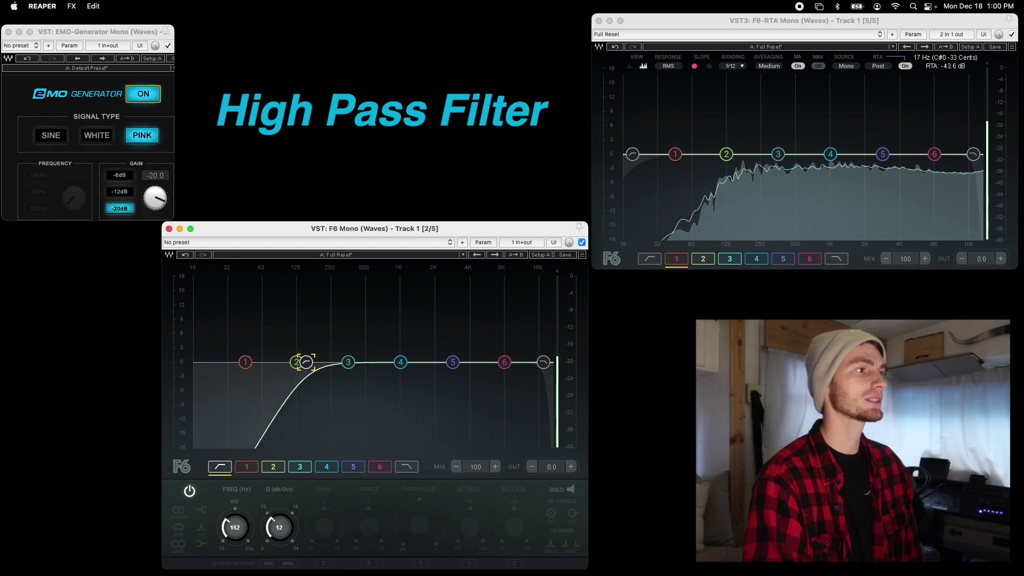
Vary the high-pass slope through 6, 18 and 24 dB/oct, and return its cutoff to the lowest frequency with the filter switched off
left_click(261, 551)
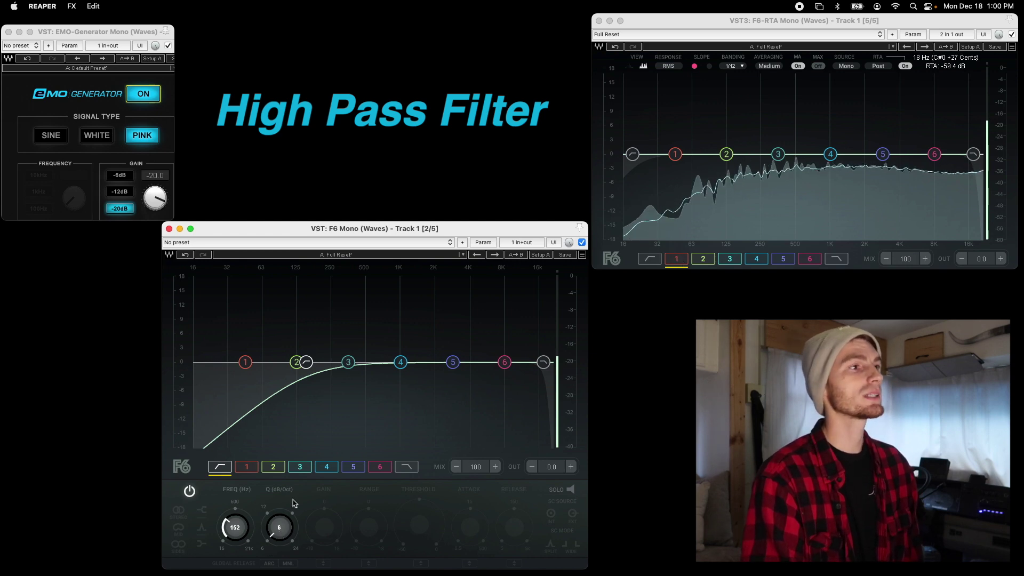
left_click(263, 509)
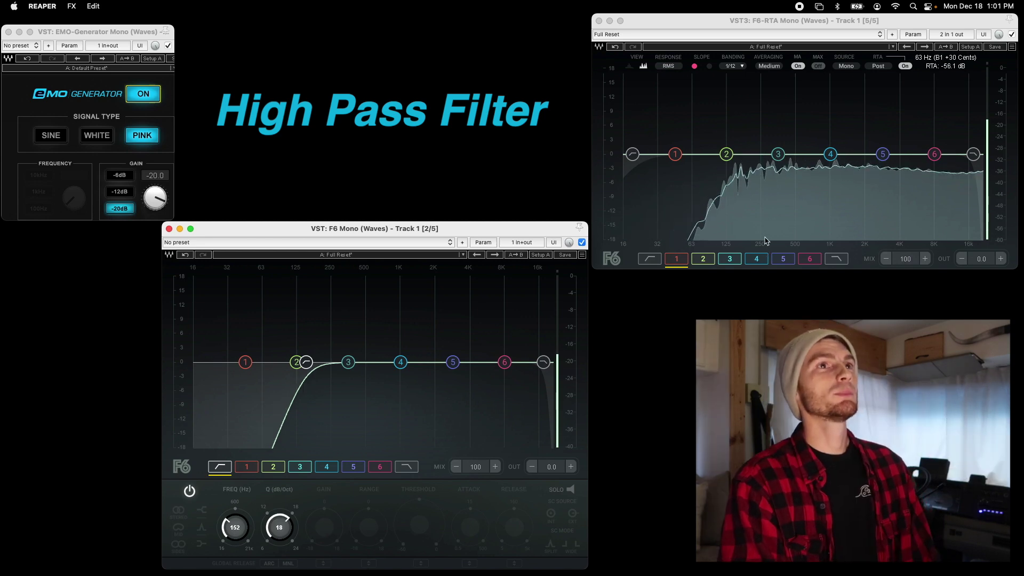
left_click(294, 549)
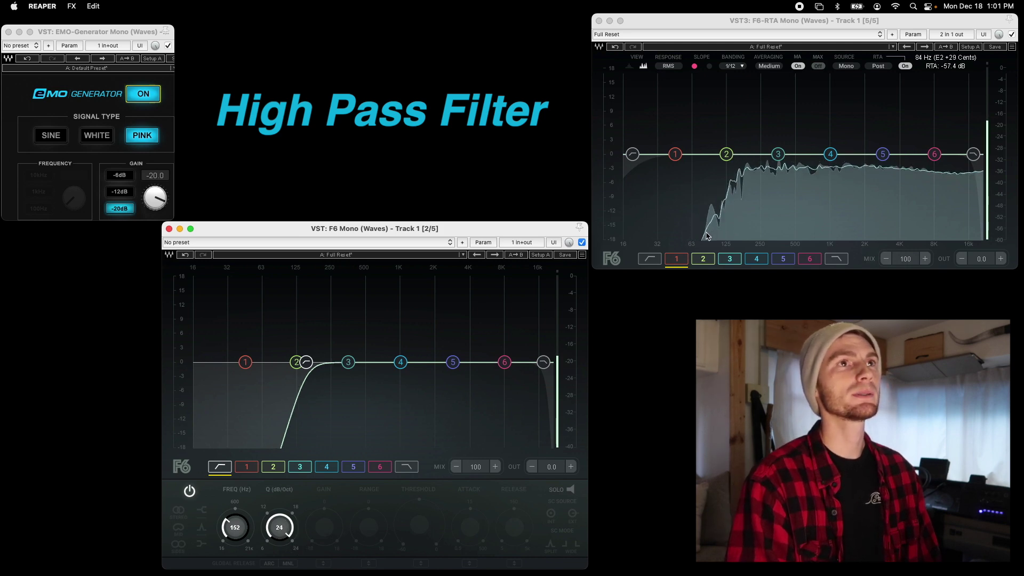
left_click_drag(307, 362, 195, 362)
left_click(190, 491)
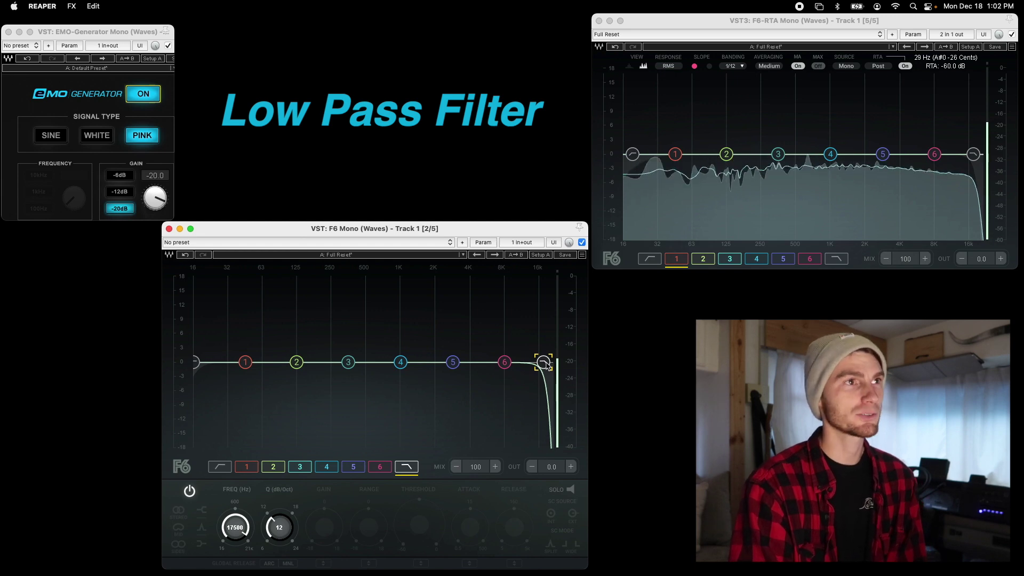
Lower the low-pass filter's cutoff to about 218 Hz and vary its slope through 6, 12 and 24 dB/oct
left_click_drag(547, 366, 326, 365)
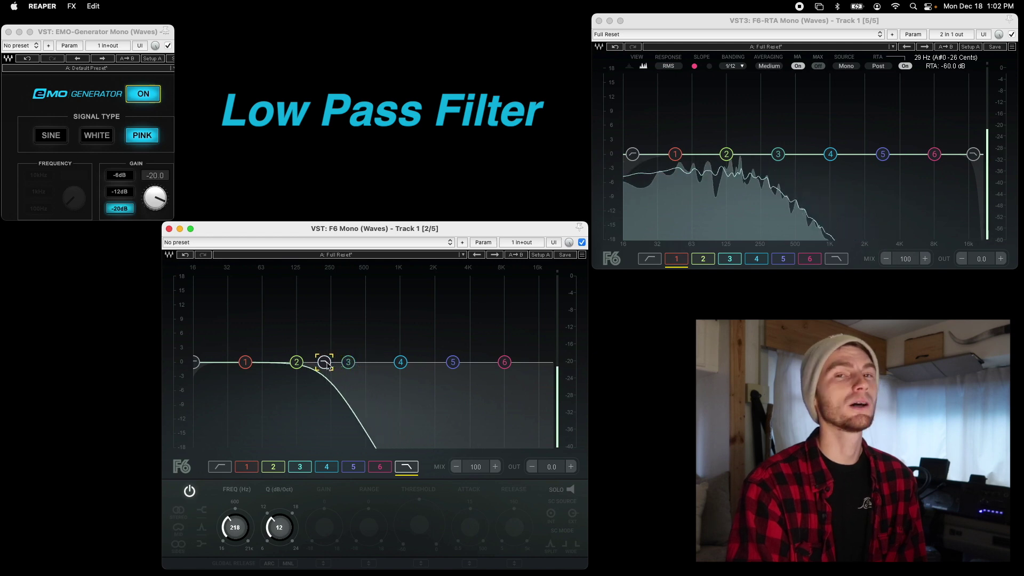
left_click(262, 550)
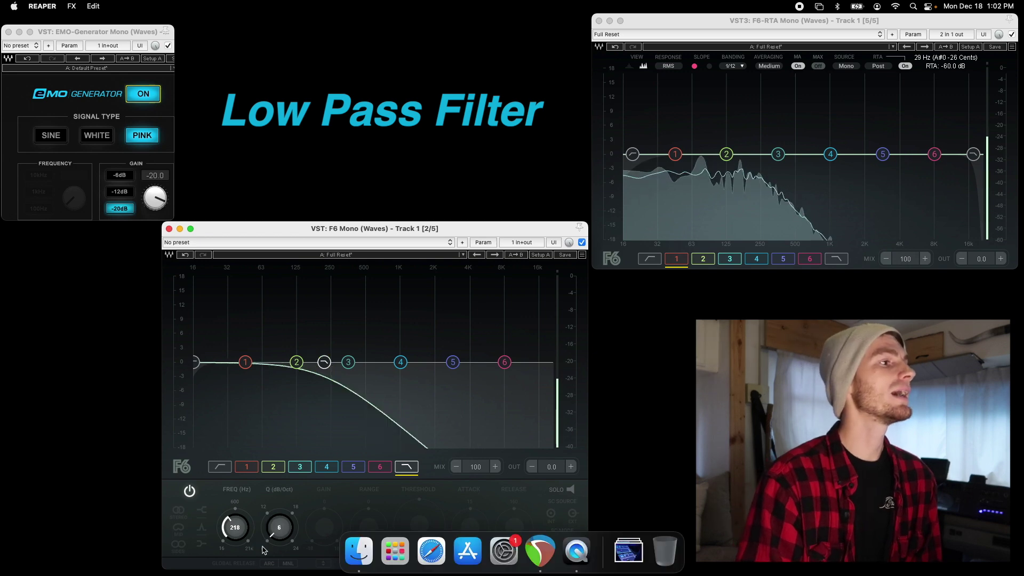
left_click(263, 510)
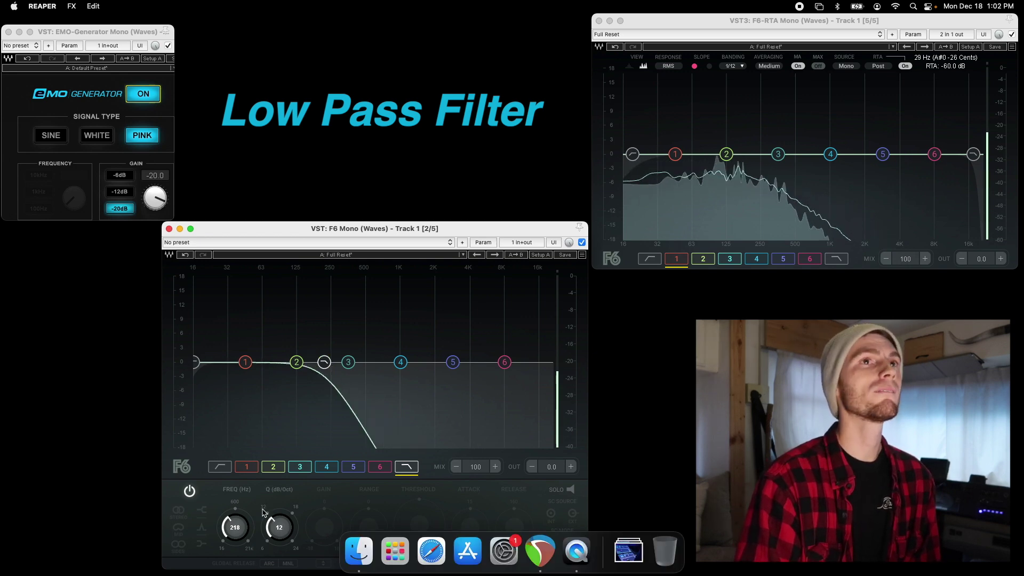
left_click(295, 509)
left_click(296, 550)
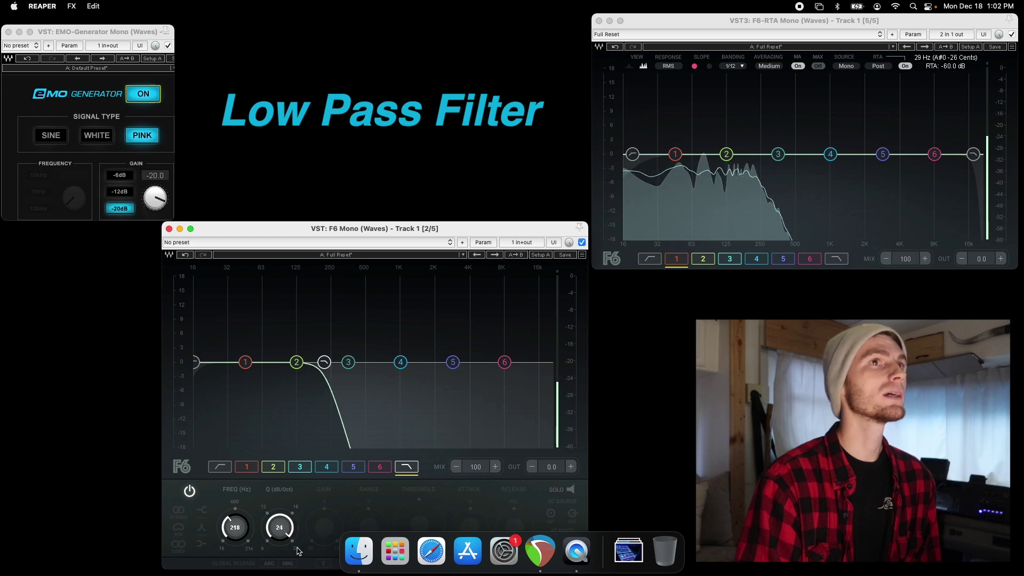
Sweep the low-pass cutoff up to about 15596 Hz, down to about 959 Hz at 12 dB/oct, and back up to about 20657 Hz
left_click_drag(324, 362, 538, 362)
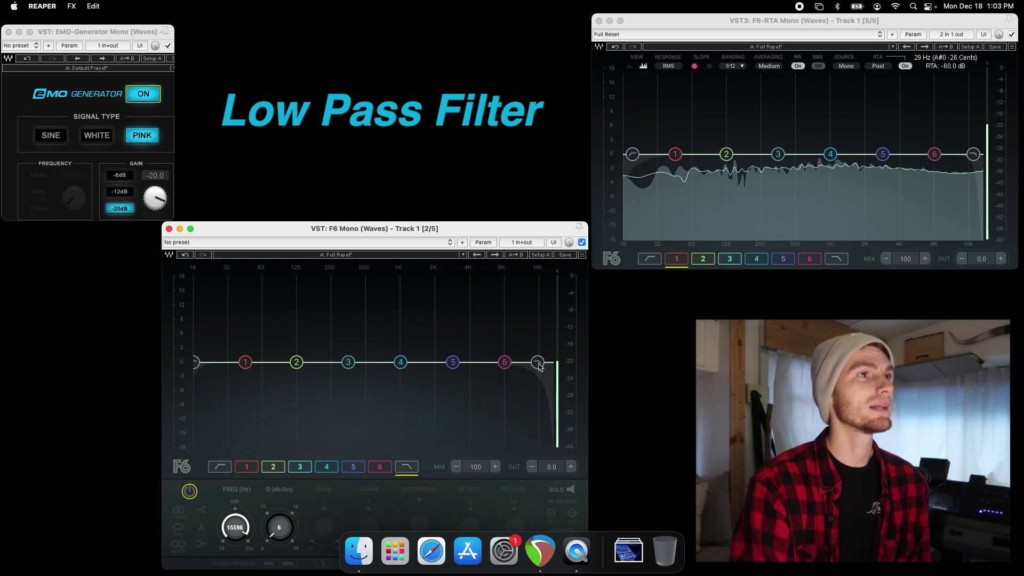
left_click_drag(539, 364, 398, 362)
left_click(266, 510)
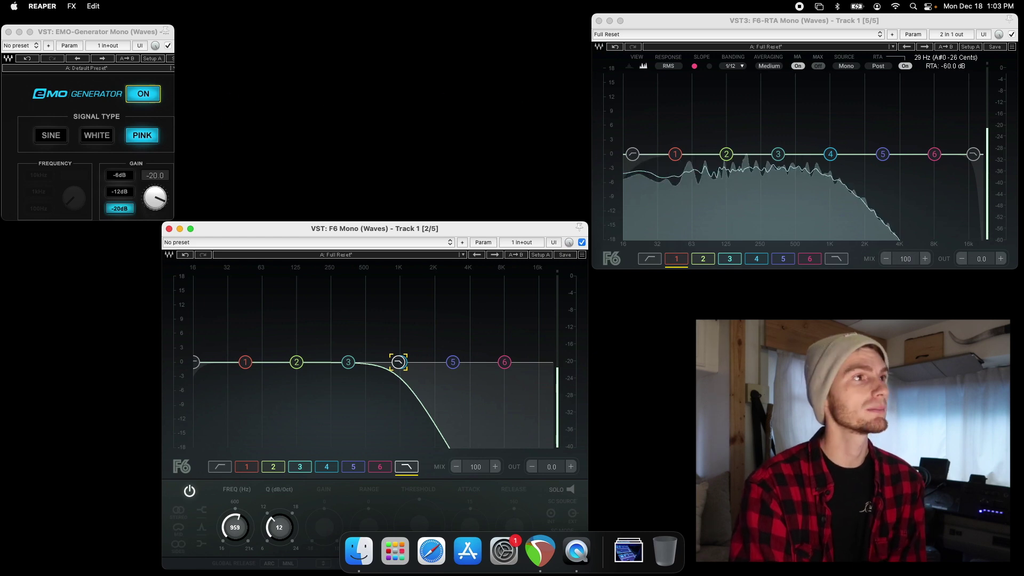
left_click_drag(398, 362, 549, 362)
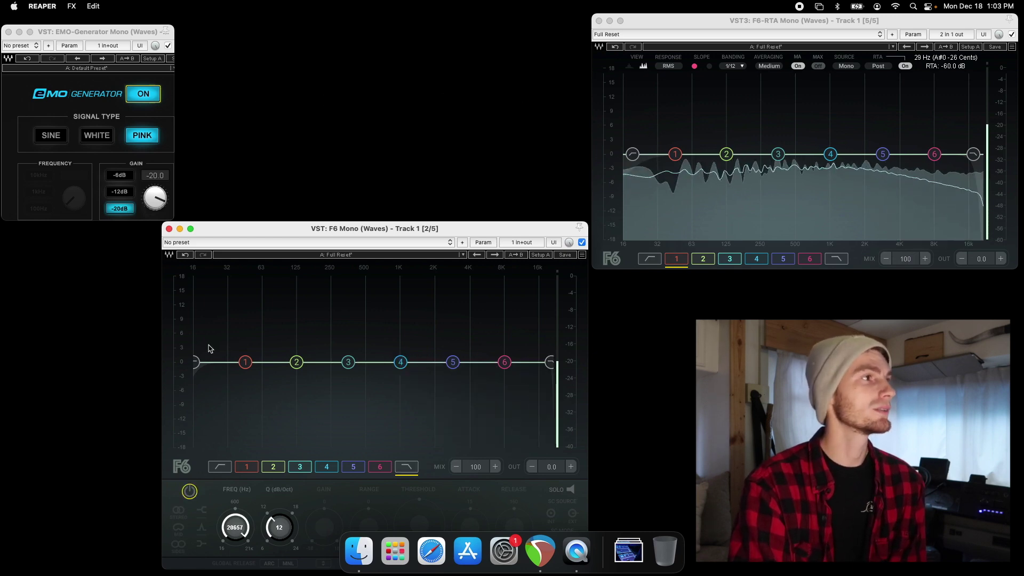
Raise the high-pass filter's cutoff to about 115 Hz and return it to 16 Hz
left_click_drag(196, 362, 293, 362)
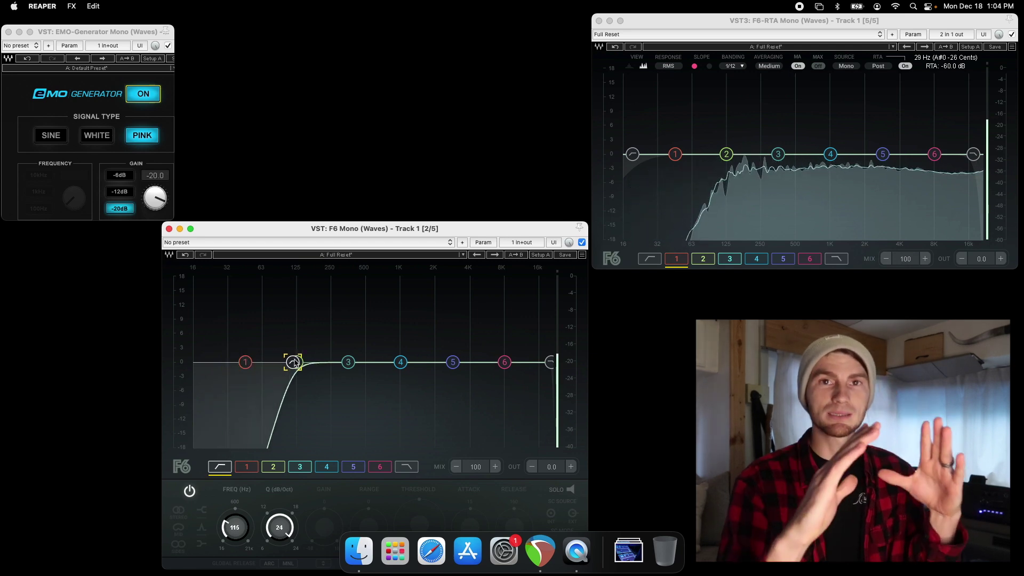
left_click_drag(294, 364, 196, 367)
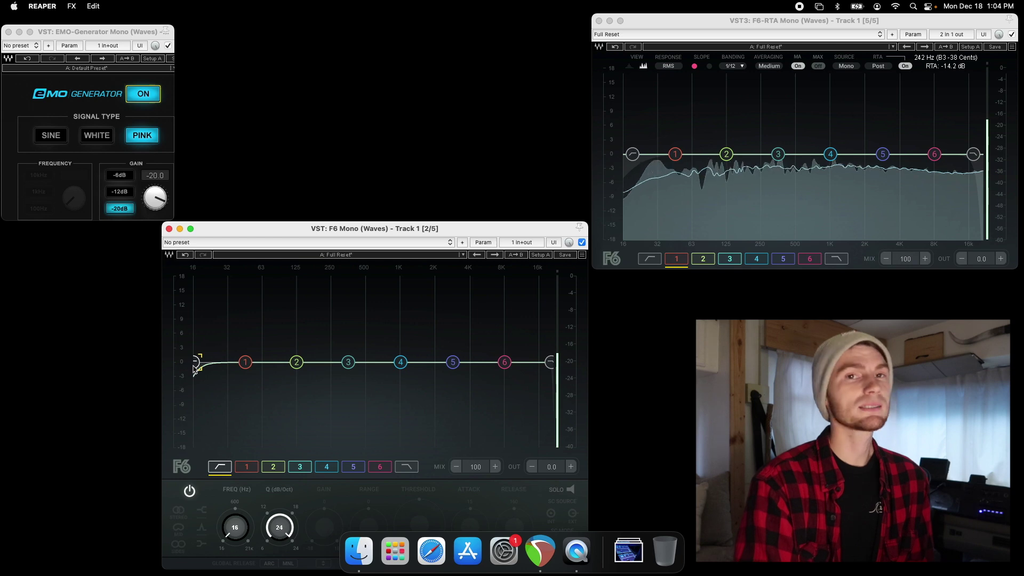
Move EQ band 1 to about 59 Hz and keep it selected for editing
left_click(248, 365)
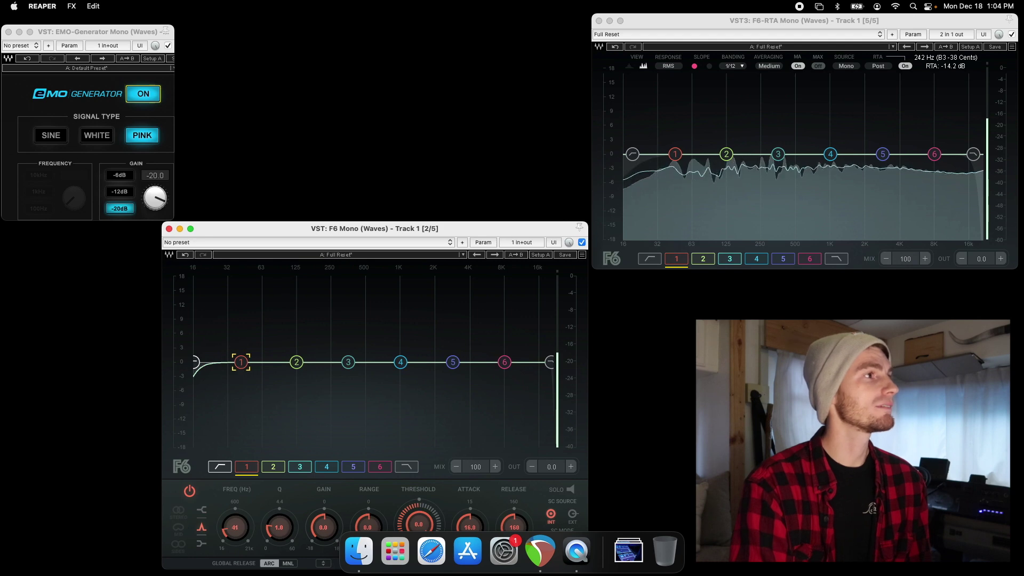
mouse_move(241, 363)
left_mouse_down()
mouse_move(198, 363)
mouse_move(548, 362)
mouse_move(259, 363)
left_mouse_up()
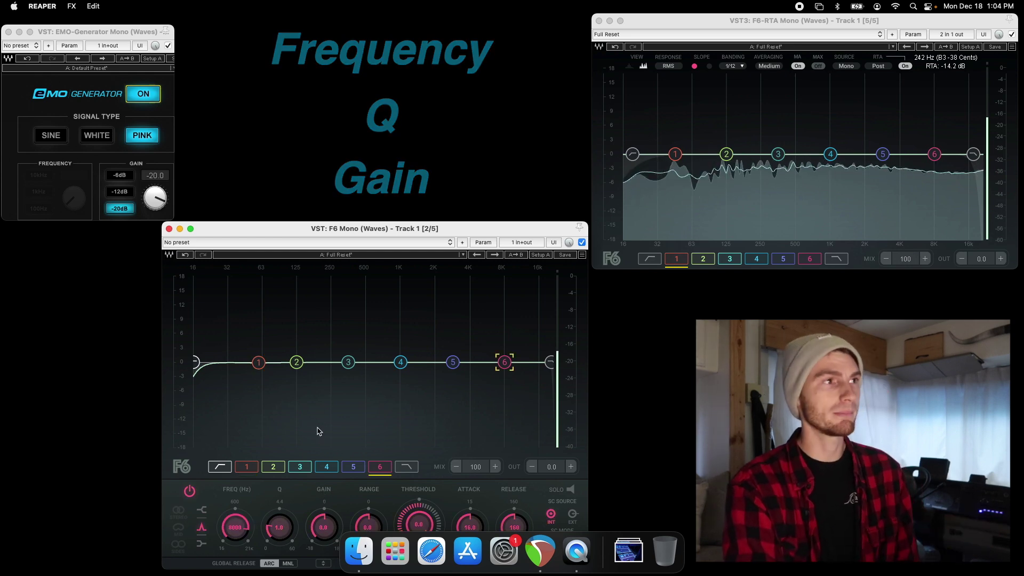
left_click(256, 366)
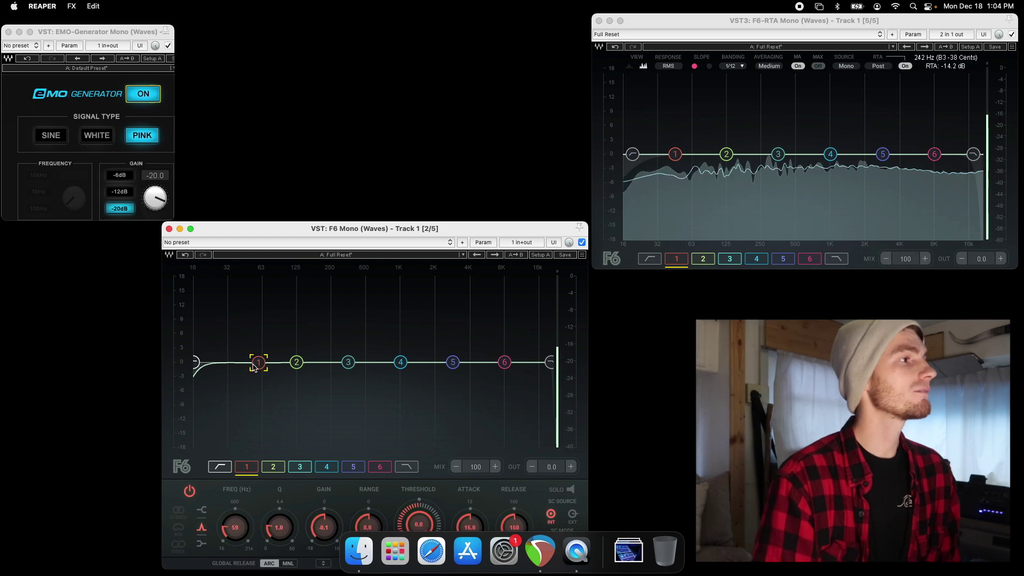
Change band 1 to a low shelf, boost it about 6.8 dB, and move it to a higher frequency as a deep cut
left_click(203, 513)
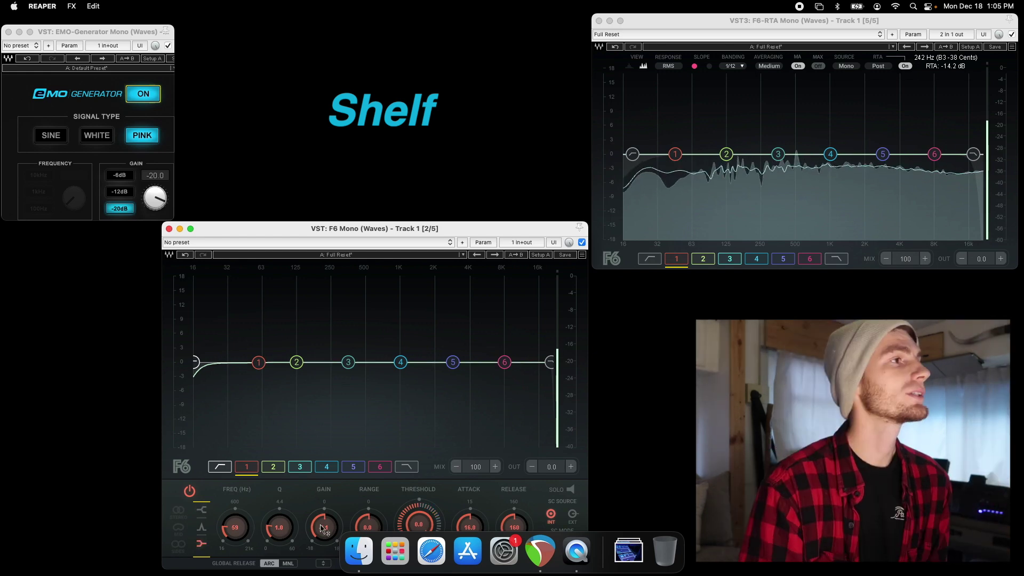
left_click_drag(320, 530, 320, 493)
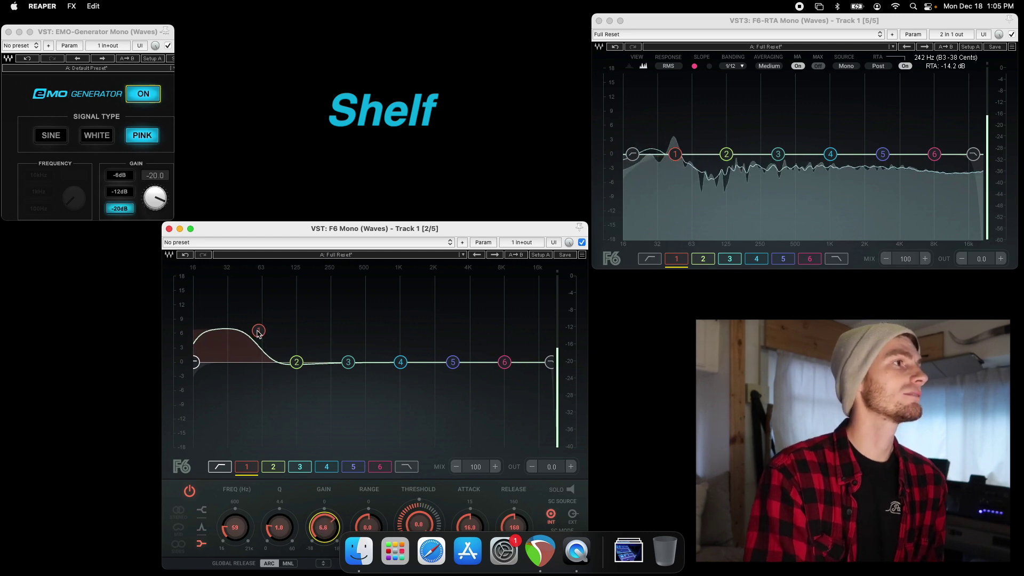
left_click_drag(258, 332, 310, 446)
Switch off the high-pass filter with an 18 dB/oct slope and bring band 1's gain back to 0 dB
left_click_drag(195, 362, 313, 362)
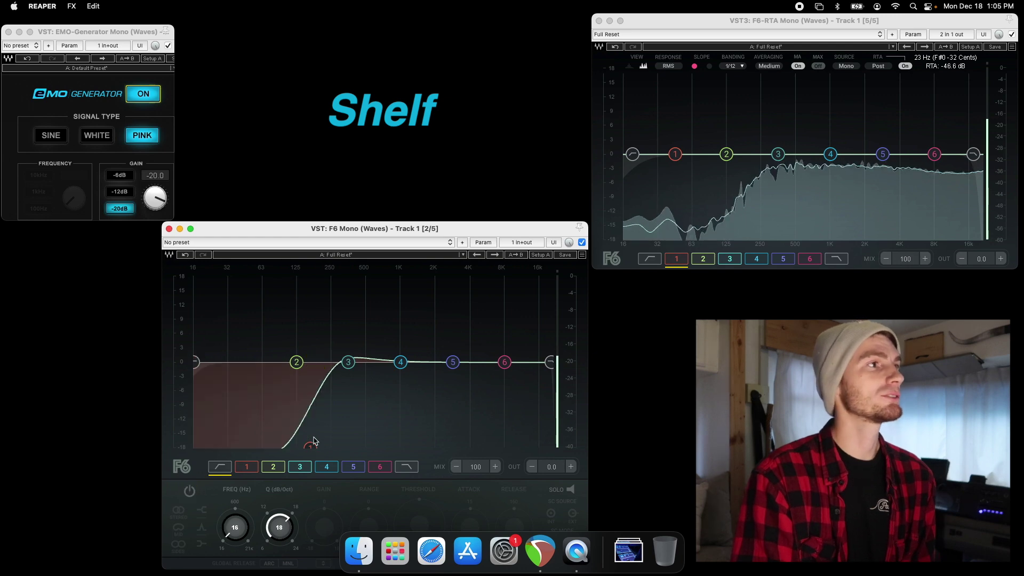
left_click_drag(313, 444, 308, 361)
Change band 6 to a high shelf and boost it about 4.7 dB
left_click(504, 362)
left_click(199, 512)
left_click_drag(504, 367, 508, 346)
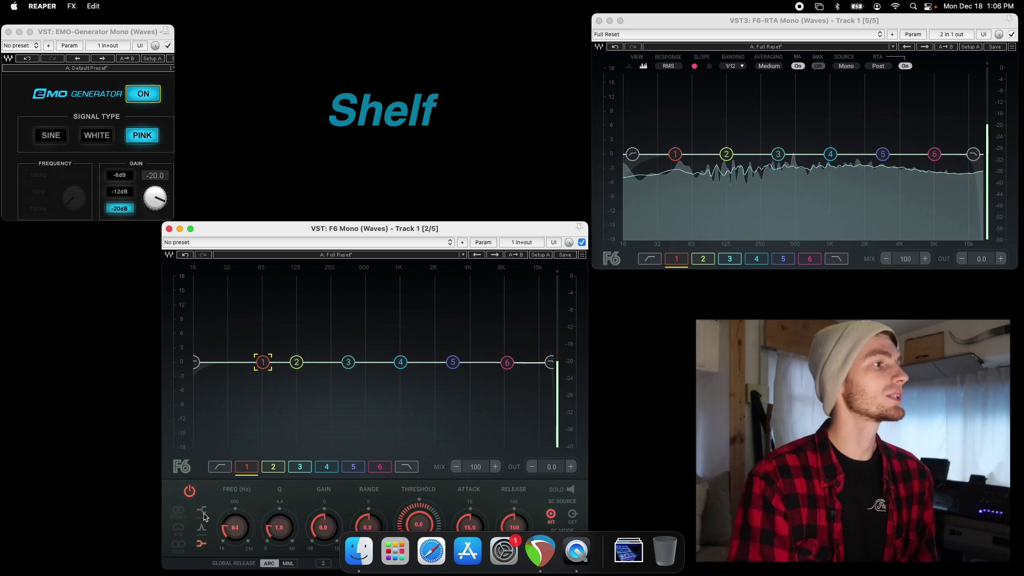
Flatten band 6, restore band 1 to a bell shape and place it at about 60 Hz
left_click(202, 527)
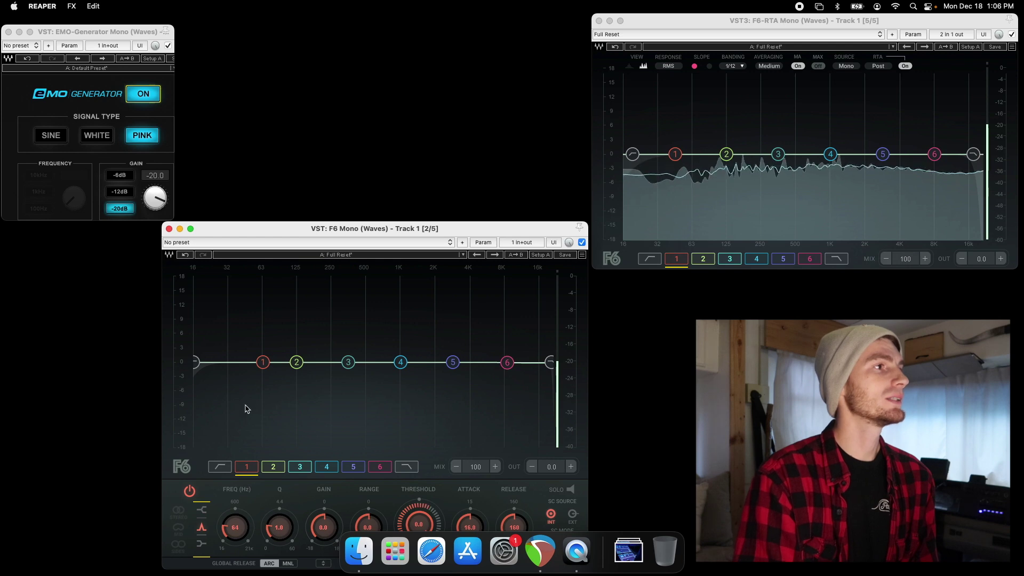
mouse_move(262, 364)
left_mouse_down()
mouse_move(385, 363)
mouse_move(260, 362)
left_mouse_up()
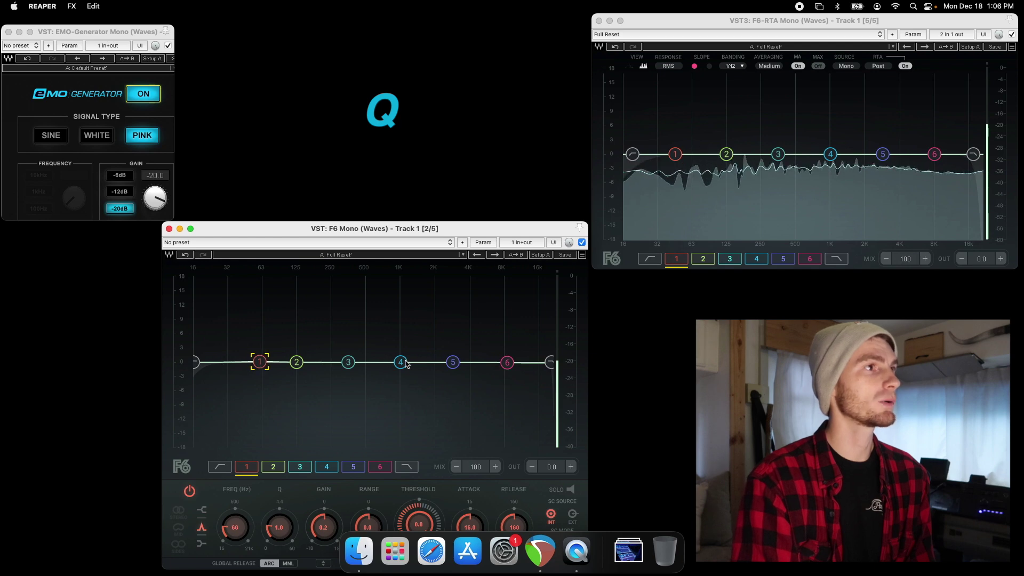
Boost band 4 about 13.4 dB at about 1013 Hz and vary its Q from 0.4 to 60
left_click_drag(405, 365, 405, 300)
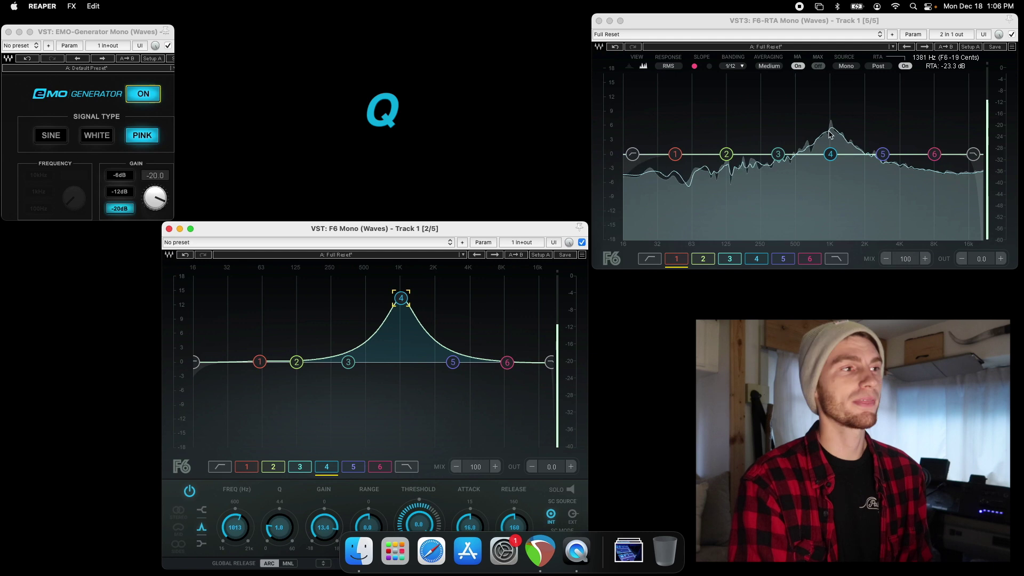
left_click_drag(279, 527, 279, 544)
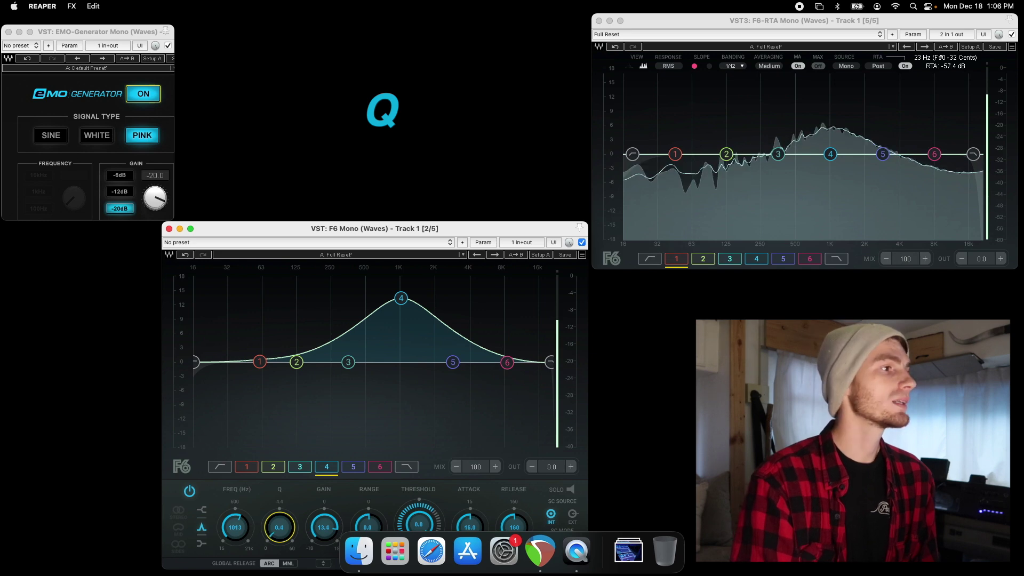
left_click_drag(279, 527, 279, 469)
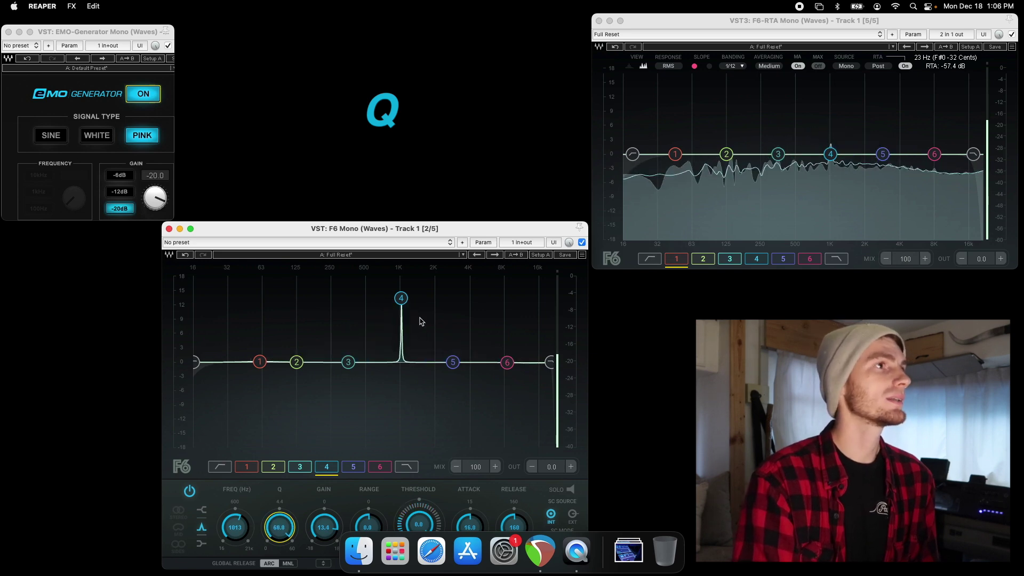
Raise band 4's gain to 18 dB, widen its Q, and lower the gain to about 10 dB near 984 Hz
left_click_drag(408, 298, 400, 278)
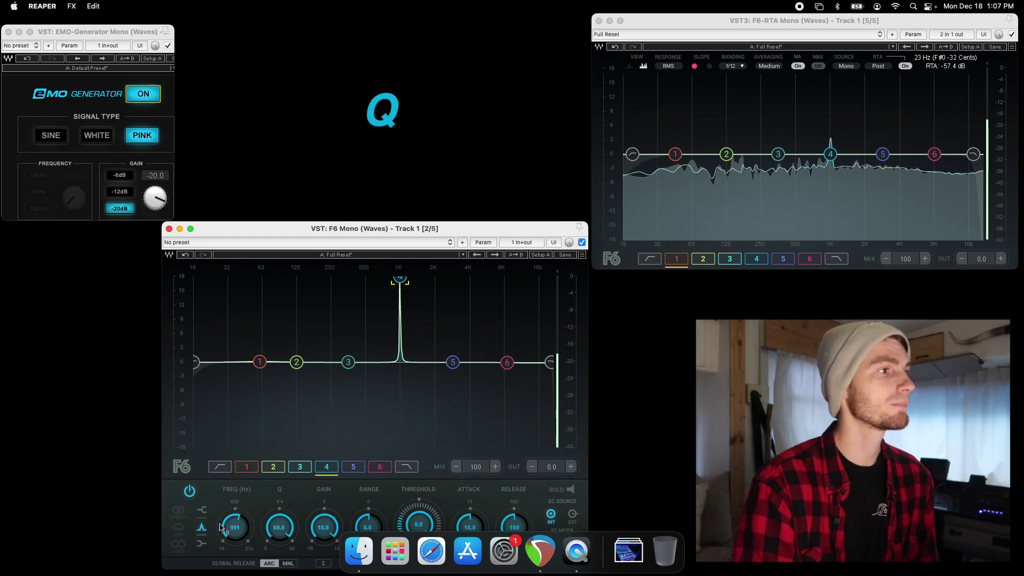
mouse_move(278, 514)
left_mouse_down()
mouse_move(277, 528)
mouse_move(276, 511)
left_mouse_up()
left_click_drag(400, 278, 399, 315)
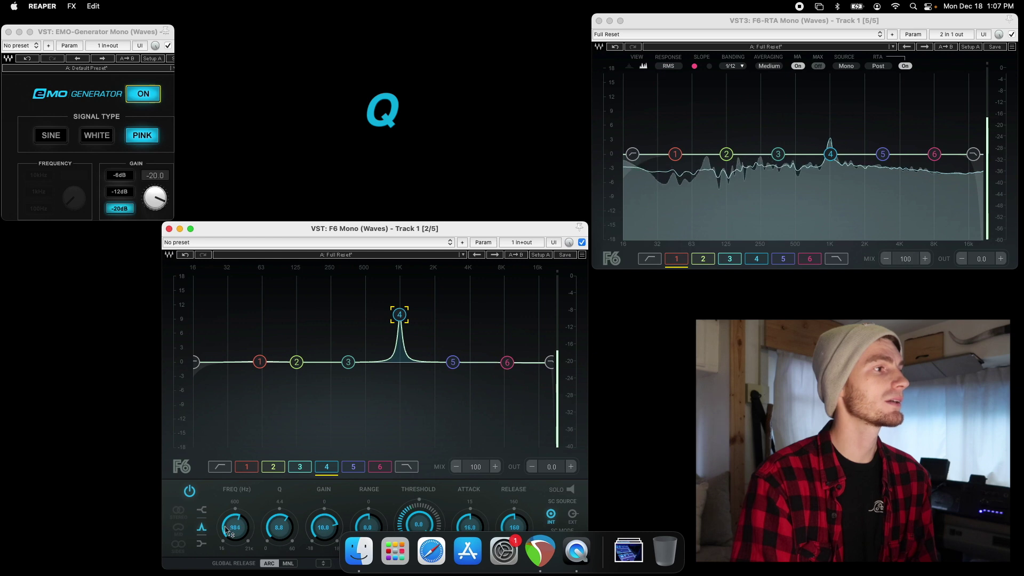
Set band 4's Q to 0.7 and cut its gain to about -14.1 dB near 956 Hz
mouse_move(279, 527)
left_mouse_down()
mouse_move(279, 565)
mouse_move(288, 522)
left_mouse_up()
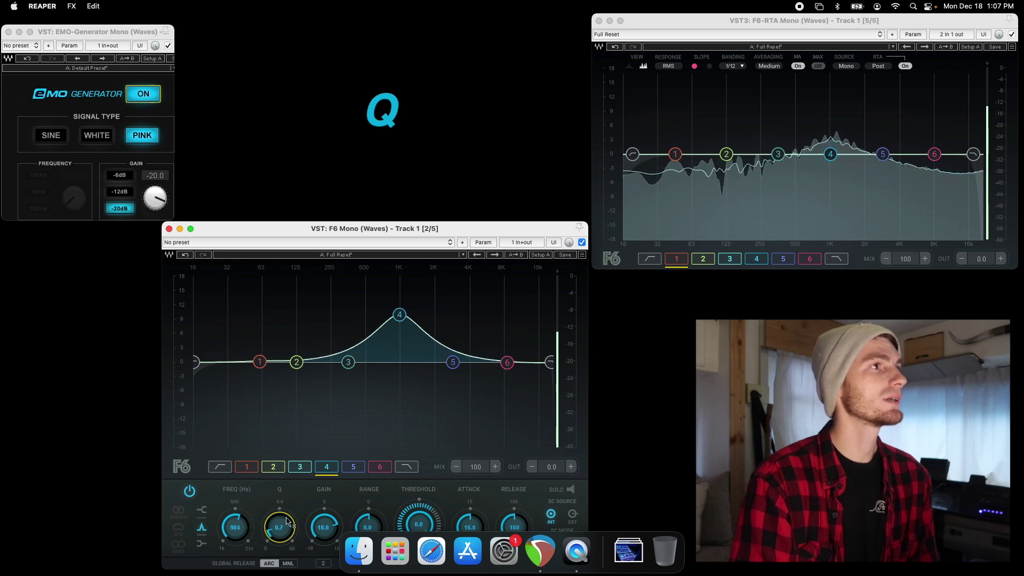
left_click_drag(406, 314, 401, 431)
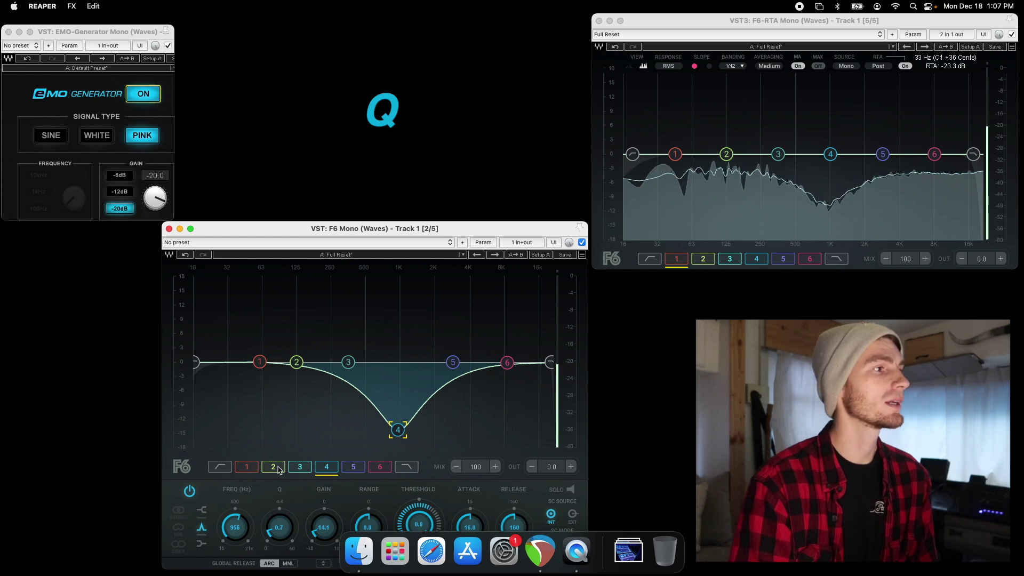
Set band 4's Q to 1.0, raise its gain to 18 dB, and return the band to flat
mouse_move(279, 527)
left_mouse_down()
mouse_move(279, 470)
mouse_move(279, 527)
left_mouse_up()
left_click_drag(398, 430, 398, 361)
left_click_drag(322, 529, 322, 527)
left_click_drag(398, 362, 398, 278)
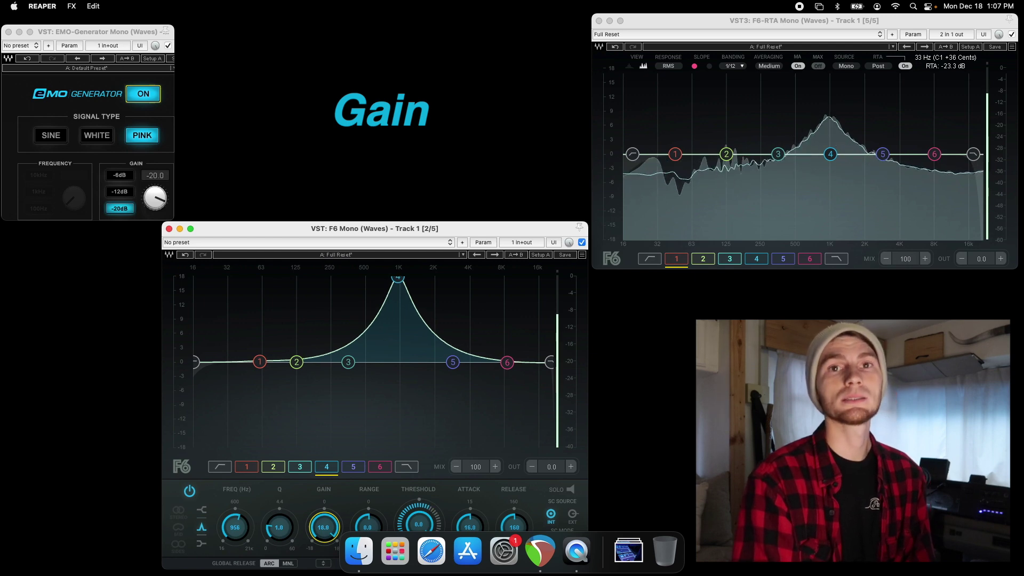
left_click_drag(398, 277, 398, 362)
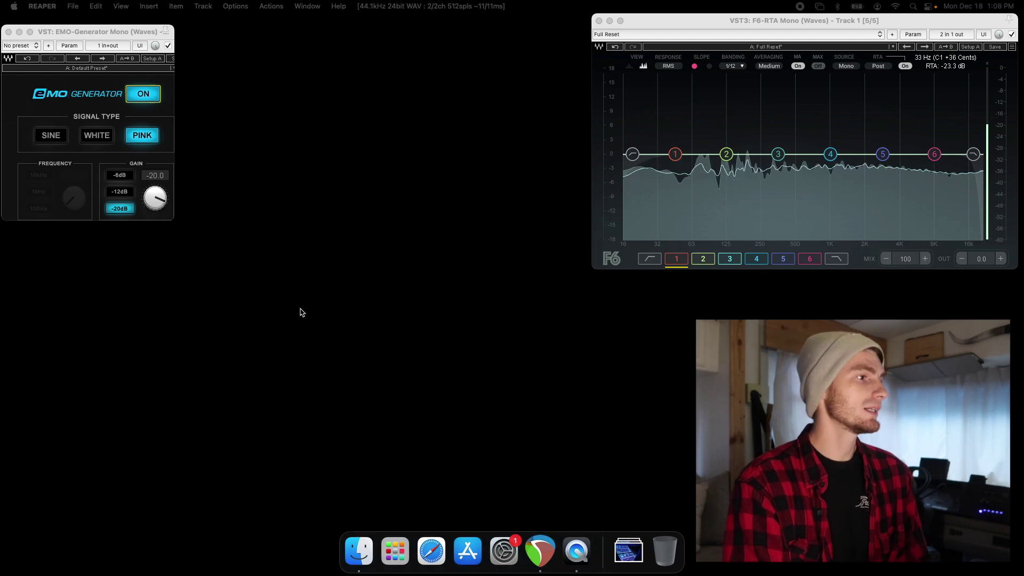
Open the SSL EV2 Channel on Track 1, enable it, and enlarge its window to show the full strip
left_click_drag(0, 66, 389, 42)
left_click(527, 55)
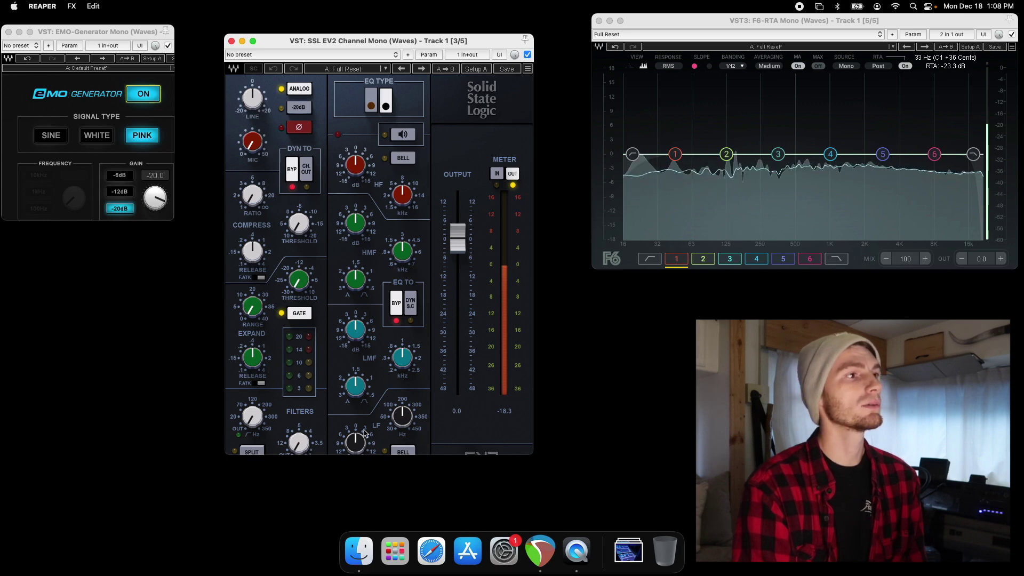
mouse_move(369, 457)
left_mouse_down()
mouse_move(369, 483)
mouse_move(368, 470)
left_mouse_up()
Boost the SSL EV2's HF shelf to about 14.6 dB and switch the band to a bell
left_click_drag(355, 165, 372, 169)
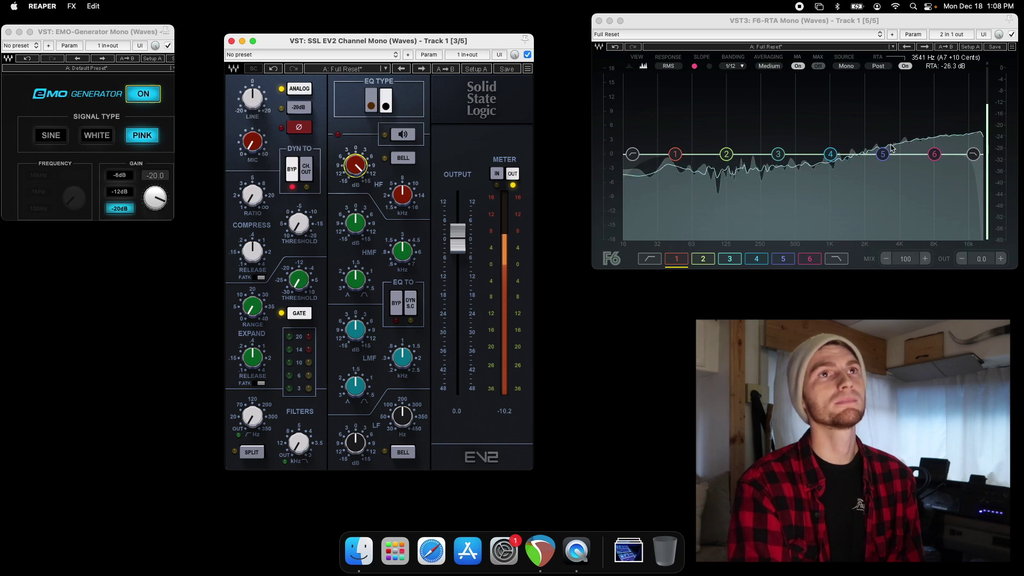
mouse_move(355, 165)
left_mouse_down()
mouse_move(355, 184)
mouse_move(355, 133)
mouse_move(355, 158)
left_mouse_up()
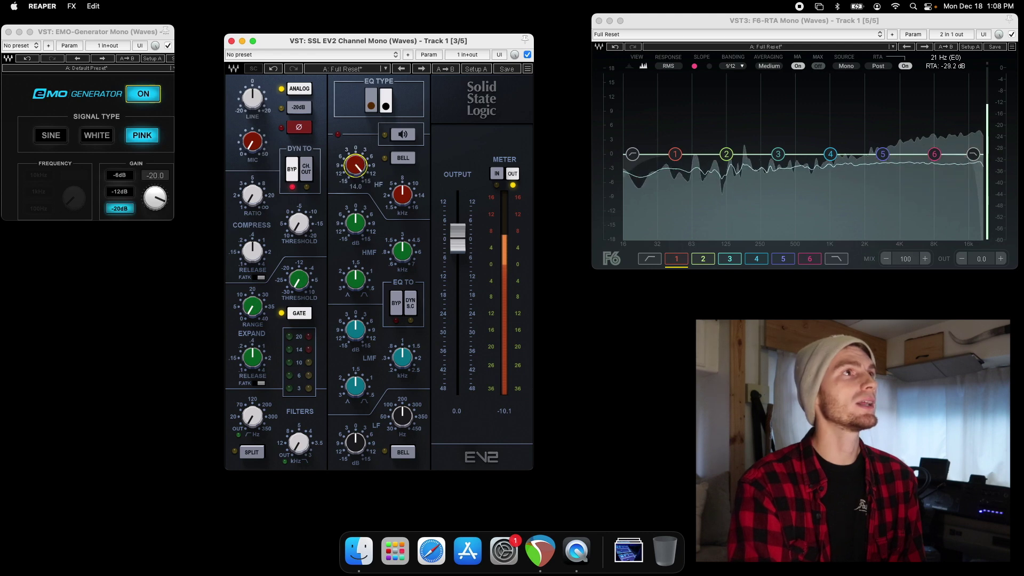
left_click(402, 159)
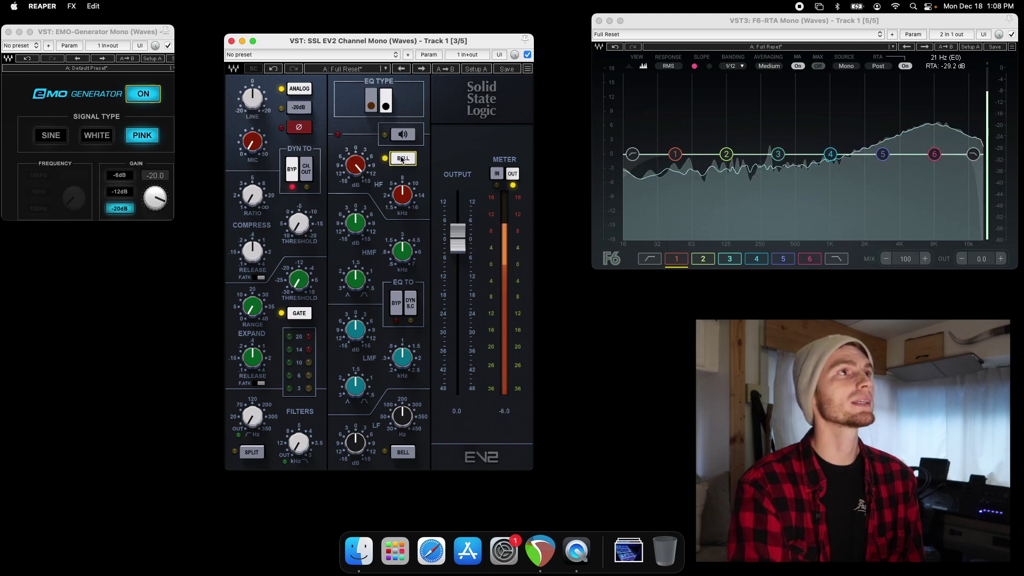
Lower the HF bell's frequency, return its gain to flat, and switch the band back to a shelf
left_click_drag(407, 209, 406, 222)
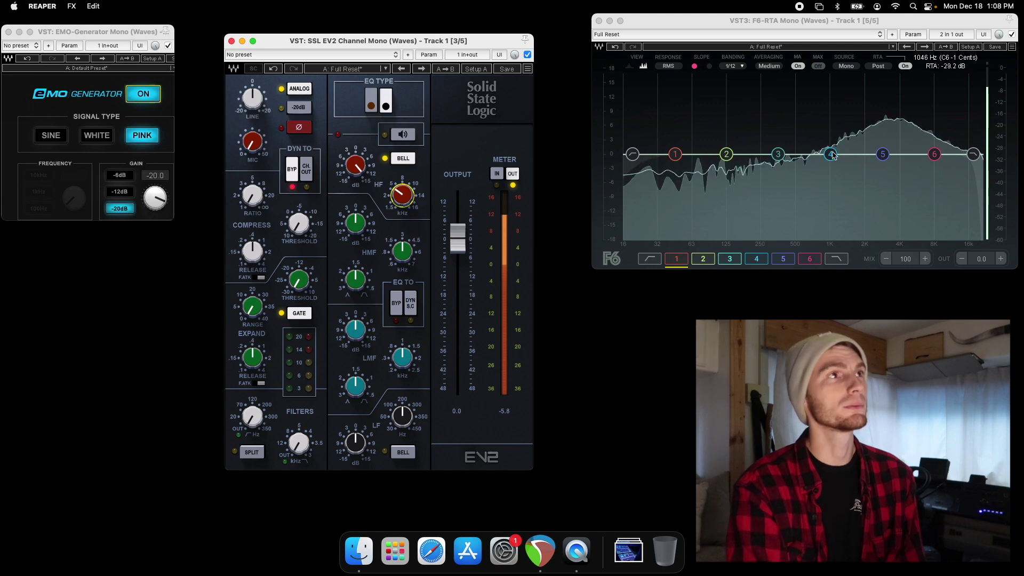
mouse_move(352, 167)
left_mouse_down()
mouse_move(352, 211)
mouse_move(352, 166)
left_mouse_up()
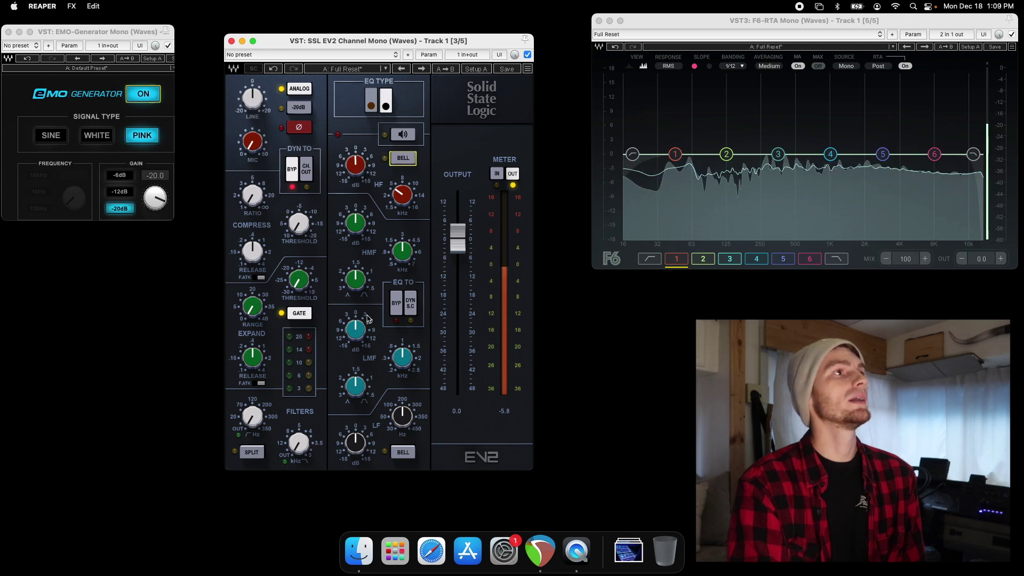
left_click(403, 158)
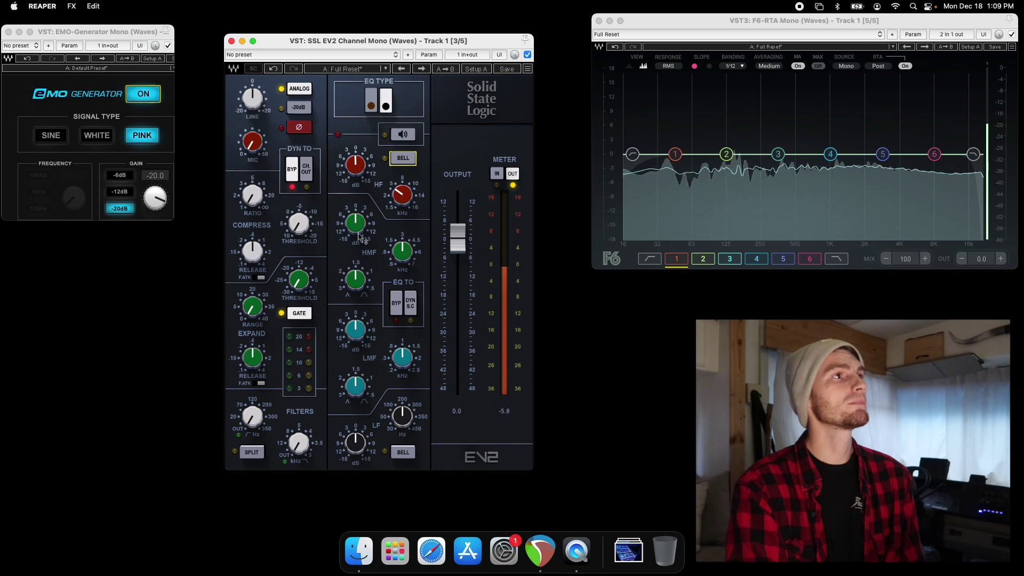
Boost the HMF band fully and vary its Q from the narrowest setting, 3.5, to the widest
scroll(357, 225, "up", 10)
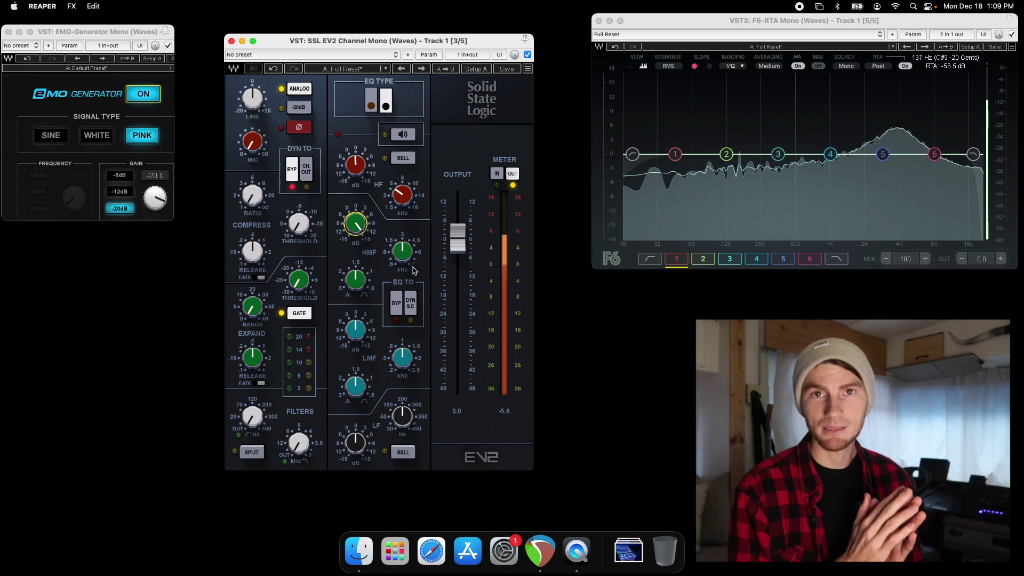
left_click_drag(355, 280, 356, 280)
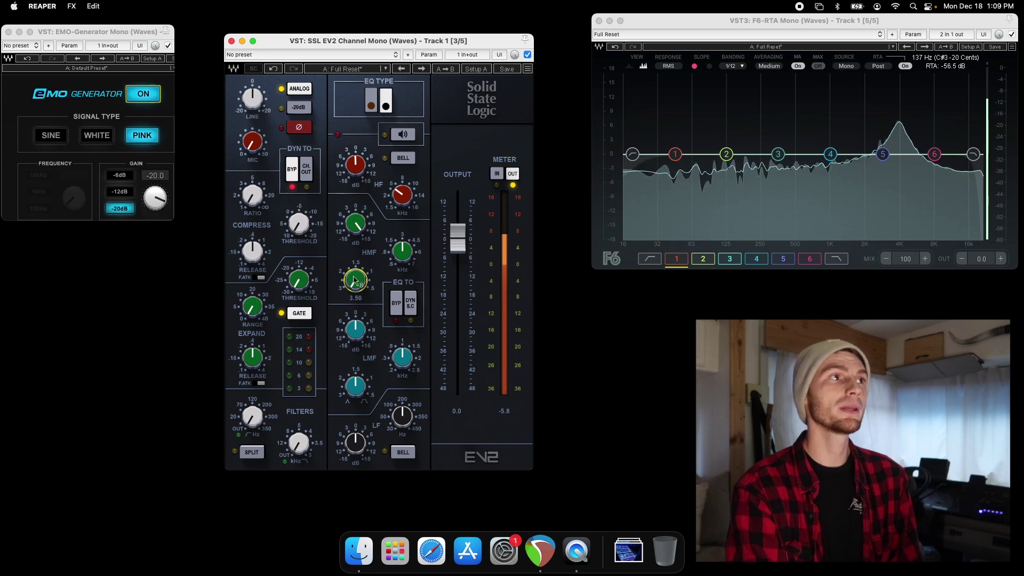
left_click_drag(355, 281, 353, 296)
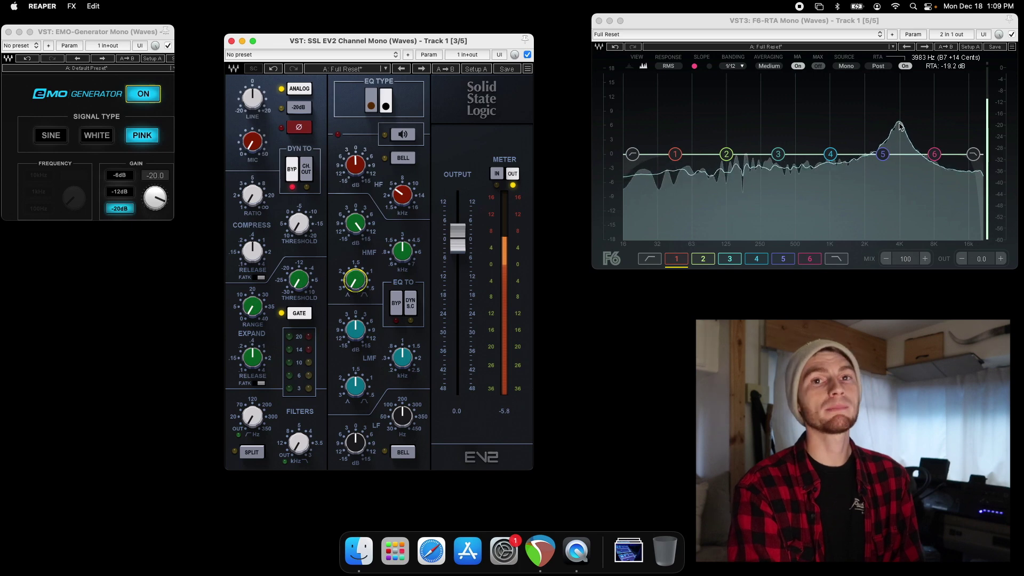
left_click_drag(355, 281, 357, 240)
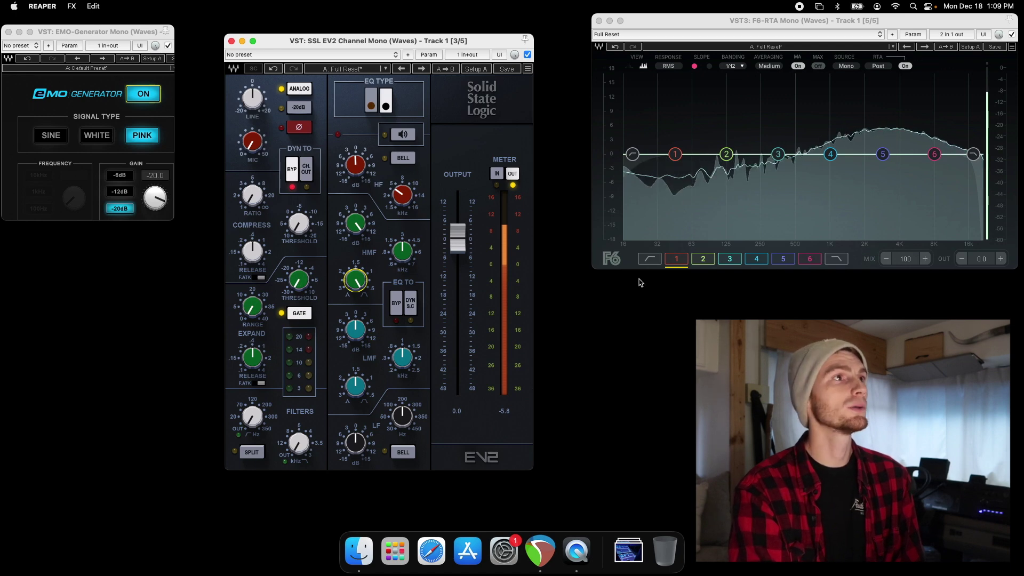
Set the HMF frequency to 7 kHz, cut the band fully with a narrow Q, and return its gain to flat
mouse_move(398, 252)
left_mouse_down()
mouse_move(398, 293)
mouse_move(397, 248)
left_mouse_up()
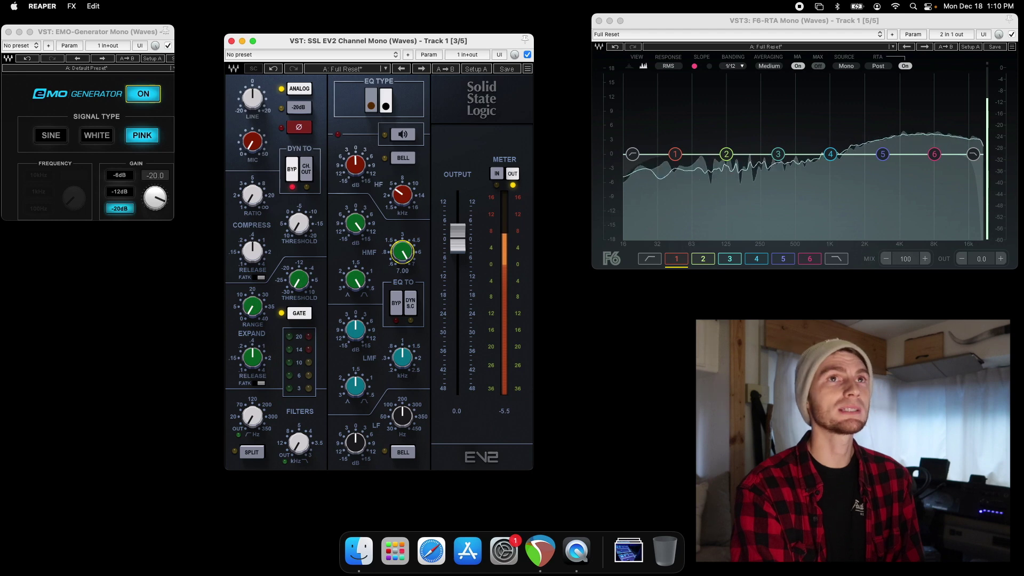
left_click_drag(355, 223, 355, 281)
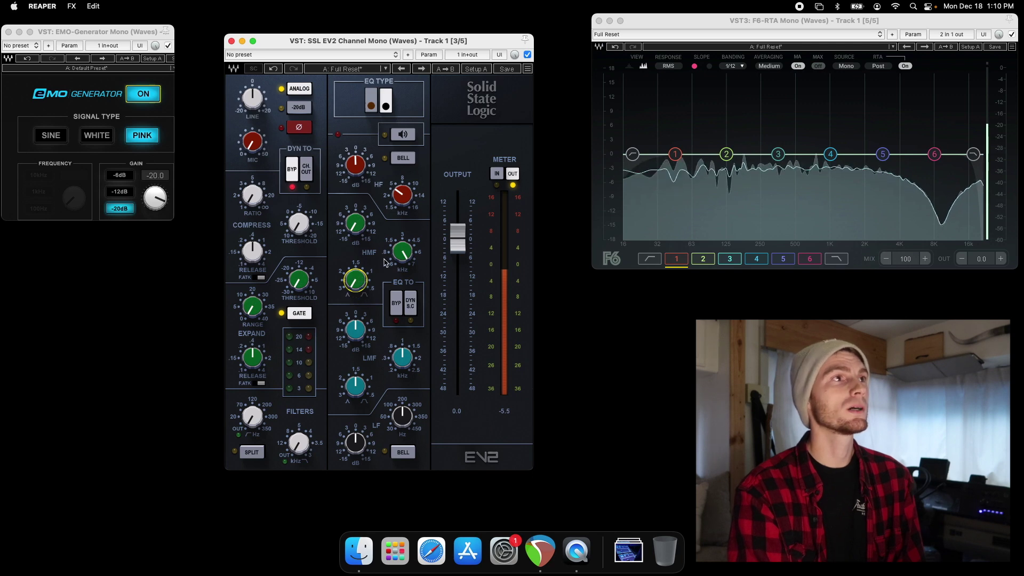
left_click_drag(365, 229, 365, 211)
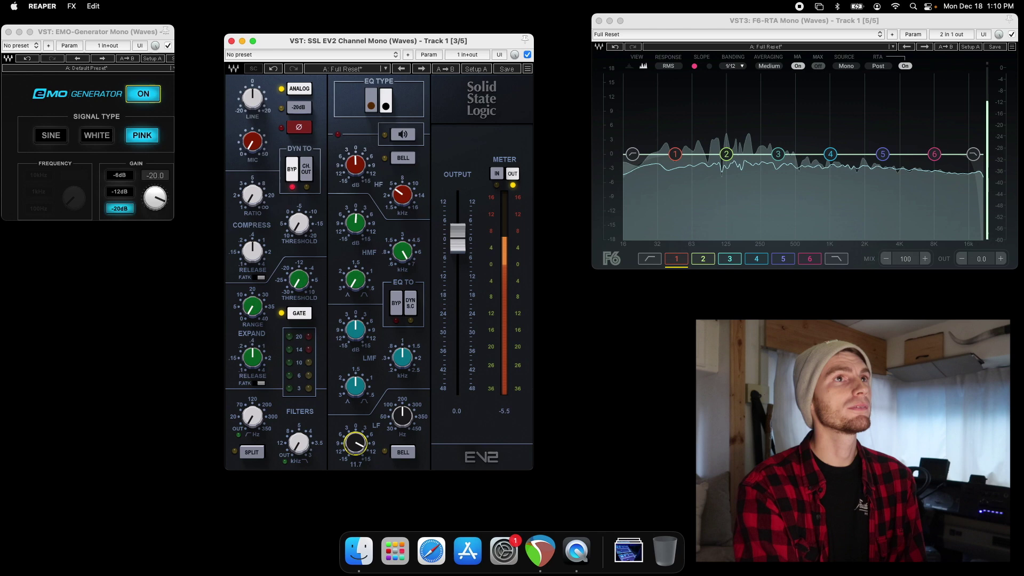
Sweep the LF shelf's gain from a strong boost to full cut
left_click_drag(355, 445, 355, 449)
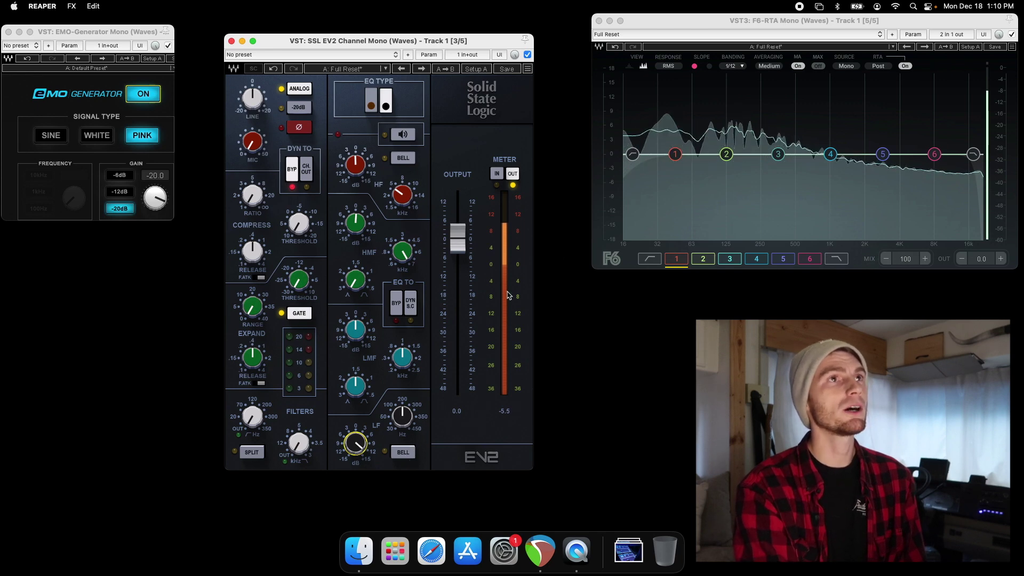
left_click_drag(348, 429, 348, 475)
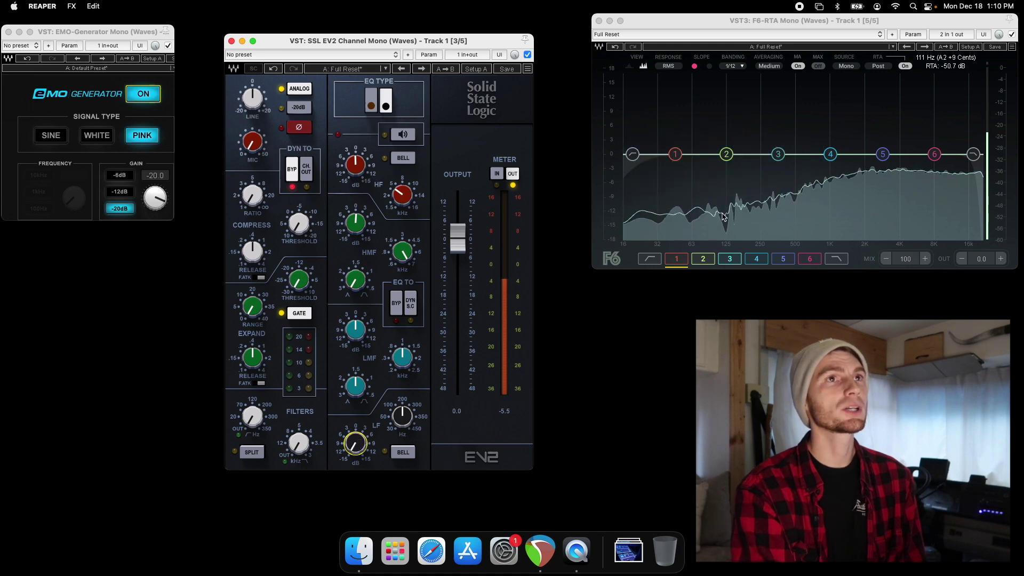
Switch the LF band to a bell, boost it fully, and return its gain to about 0.1 dB
left_click(403, 452)
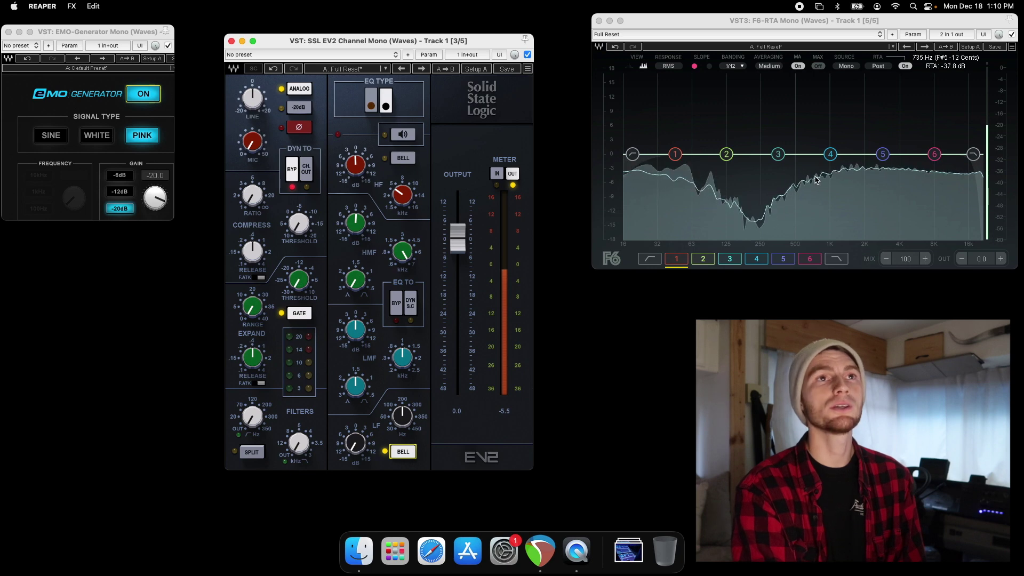
left_click_drag(355, 443, 355, 406)
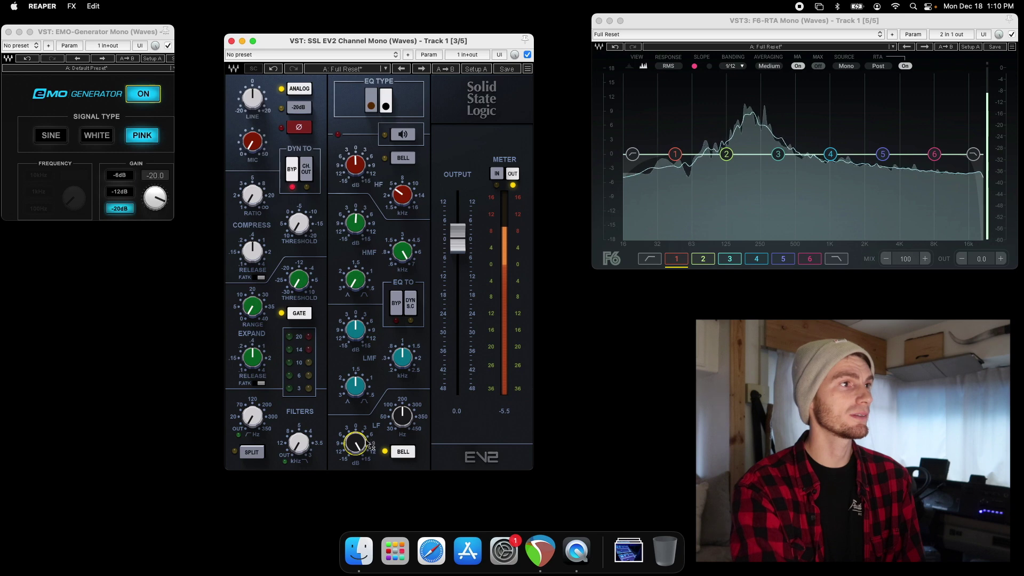
left_click_drag(366, 440, 366, 476)
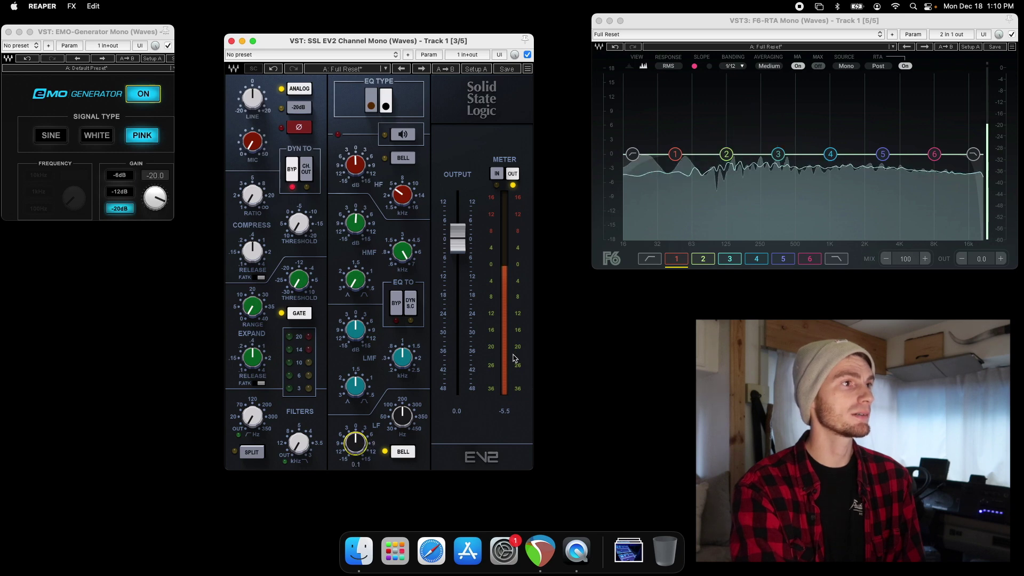
Raise the high-pass filter to its highest cutoff, lower the low-pass to its lowest, and switch both filters out
left_click_drag(258, 425, 258, 393)
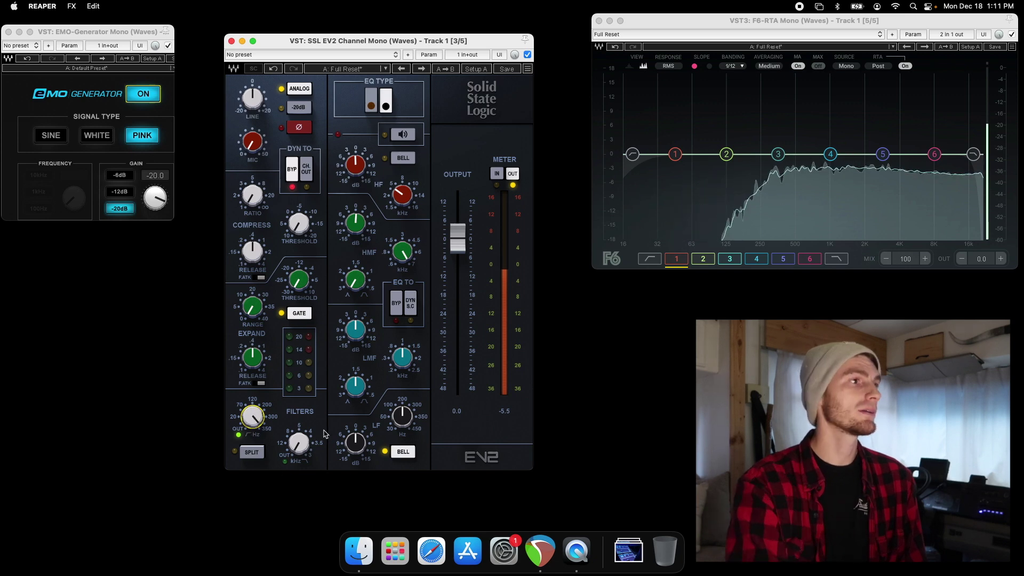
left_click_drag(284, 457, 283, 417)
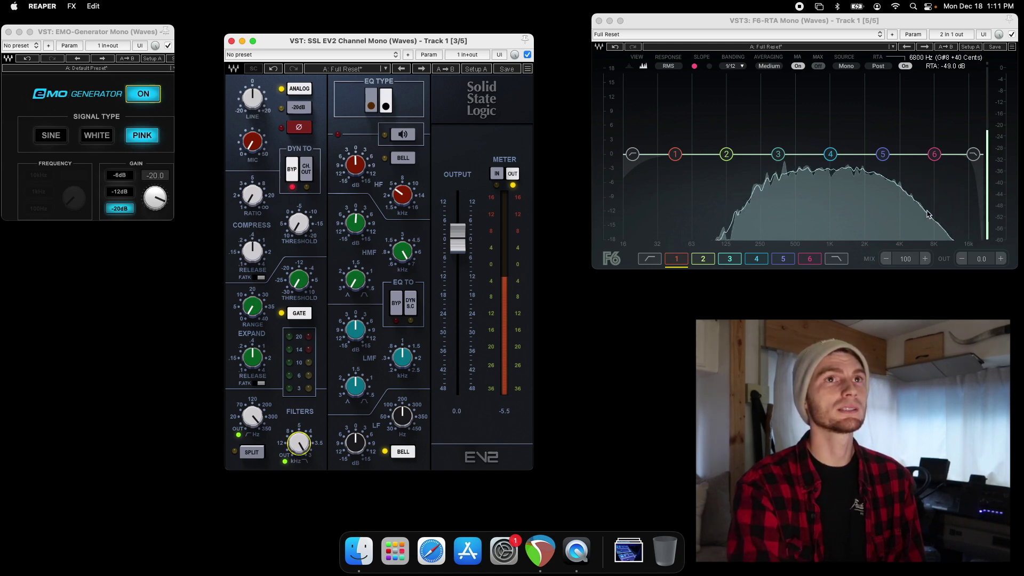
left_click(510, 55)
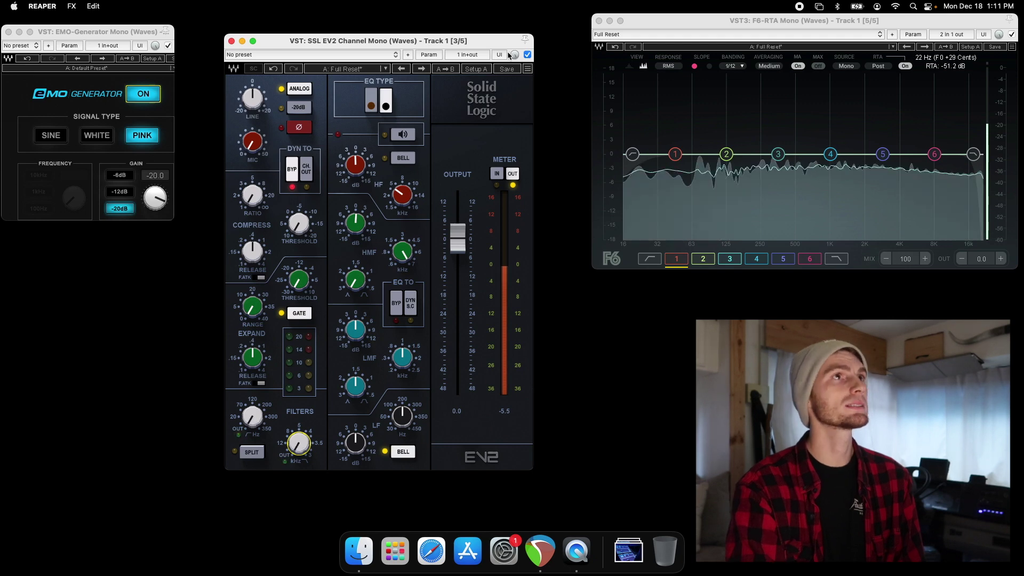
Bypass and close the SSL EV2 Channel, and open and enable the Magma Channel Strip on Track 1
left_click(527, 54)
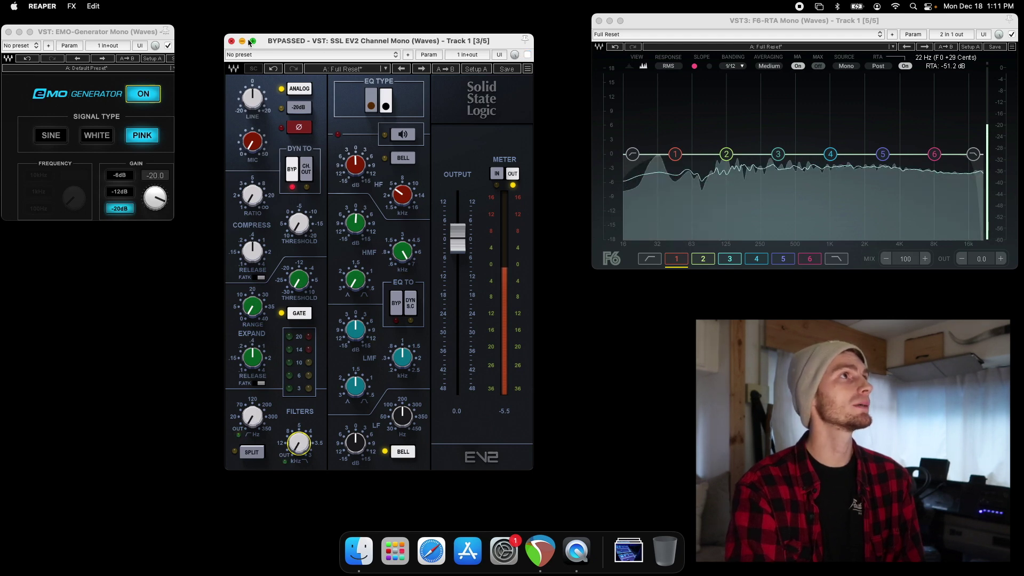
left_click(231, 41)
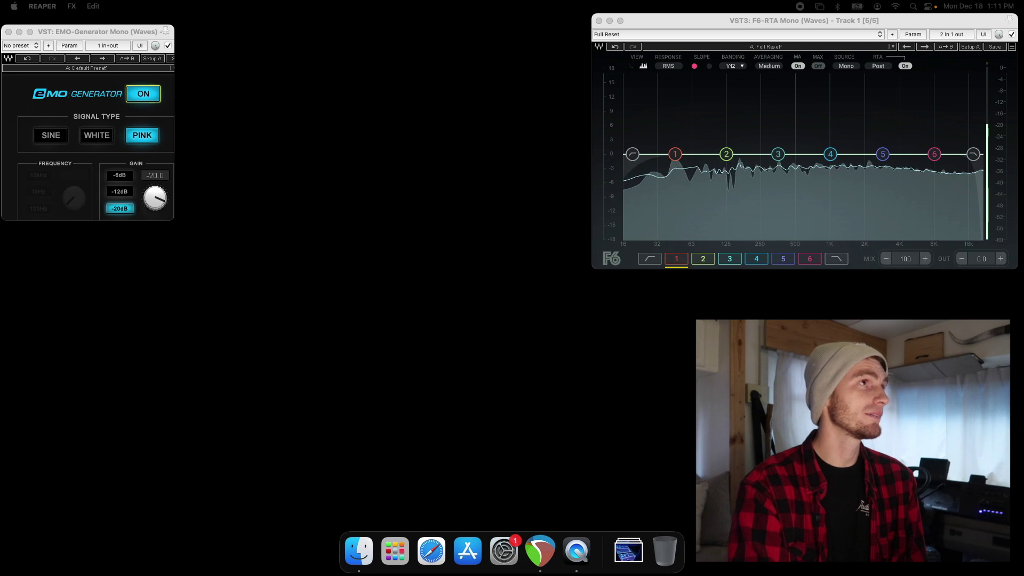
left_click_drag(0, 23, 341, 27)
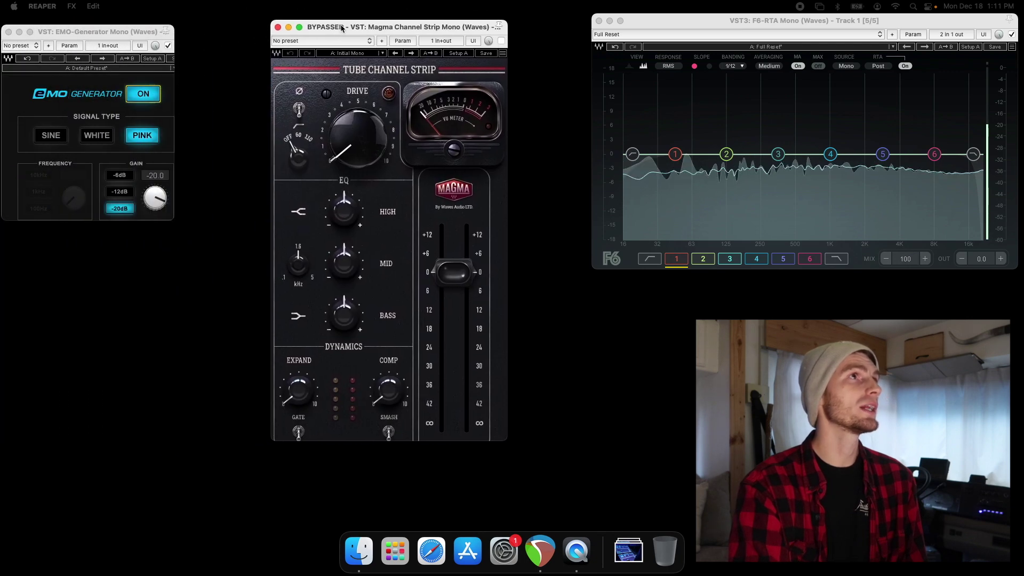
left_click(501, 40)
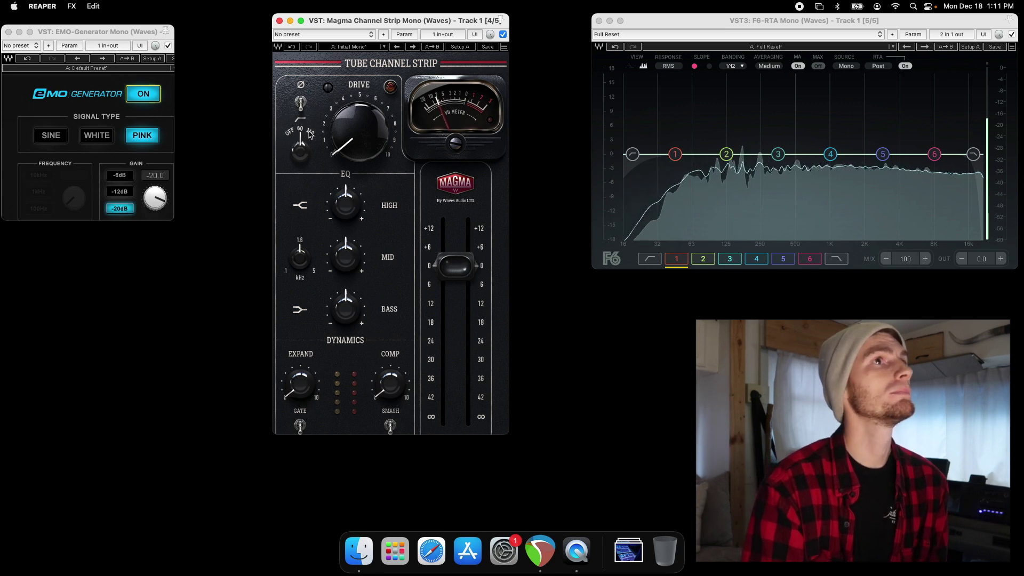
Move Magma's high-pass filter from 60 to its highest setting and switch it off
left_click(310, 134)
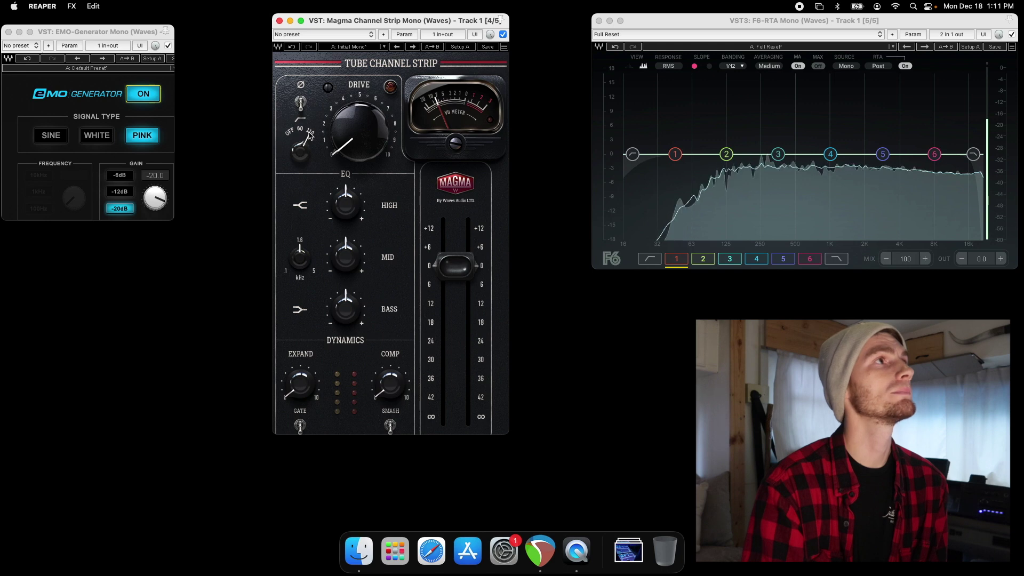
left_click(310, 134)
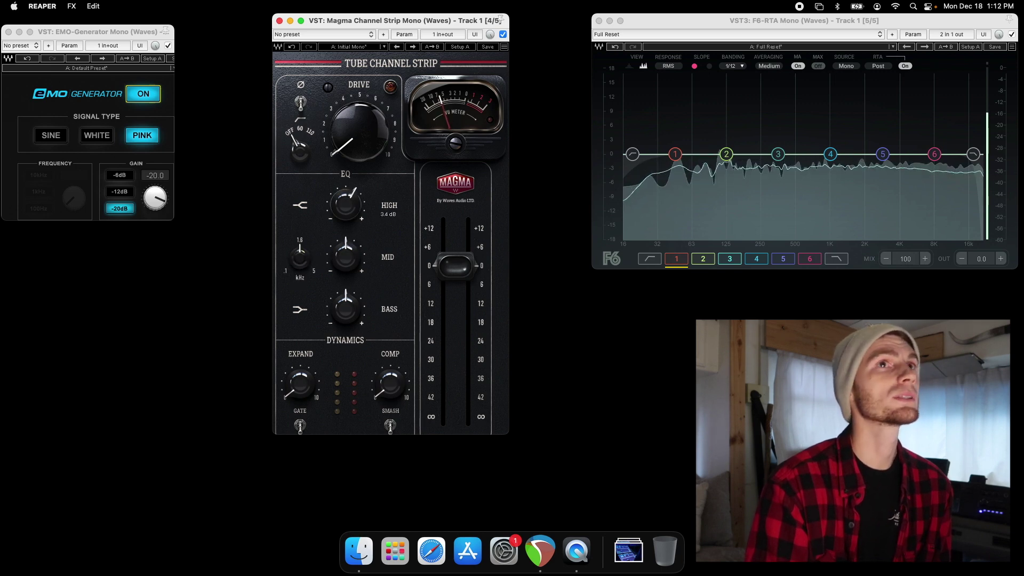
Boost Magma's High shelf fully, cut it, and return its gain to flat
left_click_drag(346, 204, 345, 187)
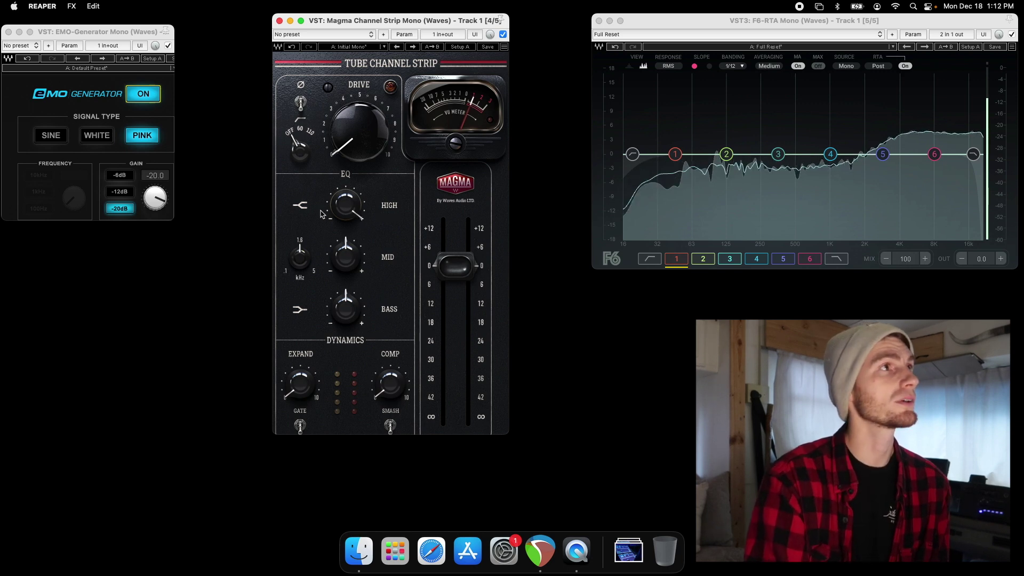
mouse_move(344, 206)
left_mouse_down()
mouse_move(344, 229)
mouse_move(344, 195)
left_mouse_up()
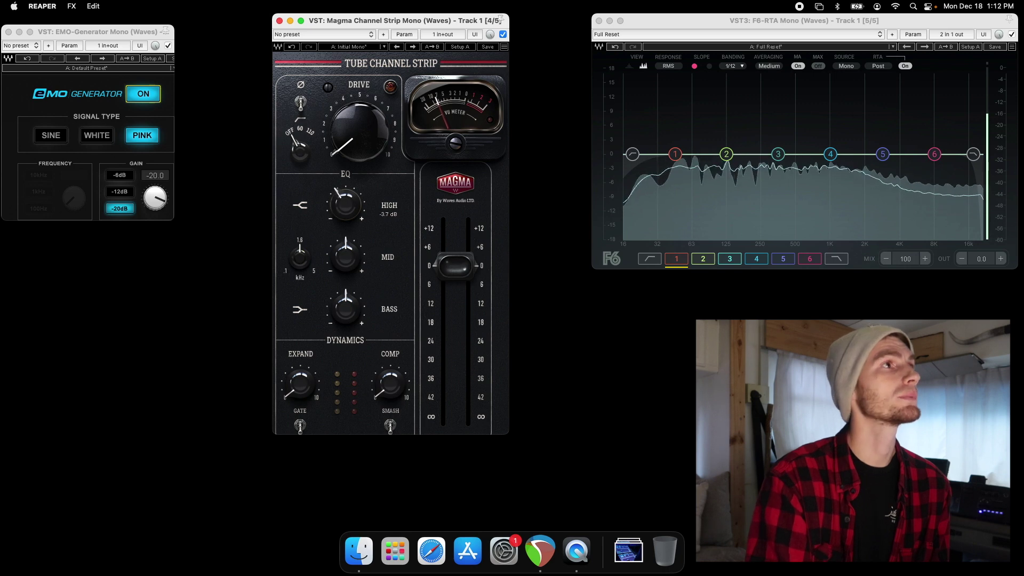
left_click_drag(344, 206, 344, 201)
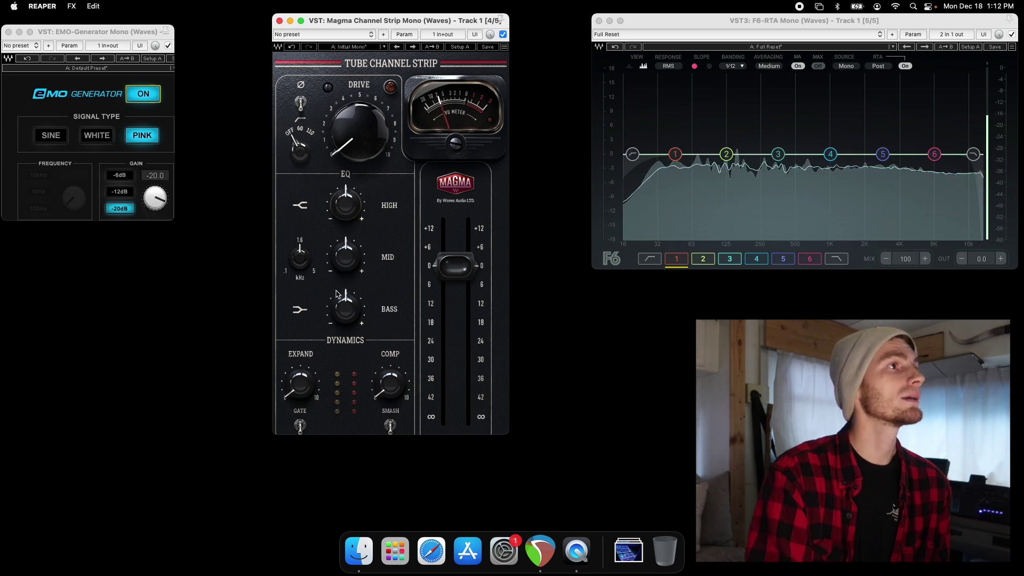
Boost and cut Magma's Bass shelf, and return its gain to flat
left_click_drag(343, 311, 343, 296)
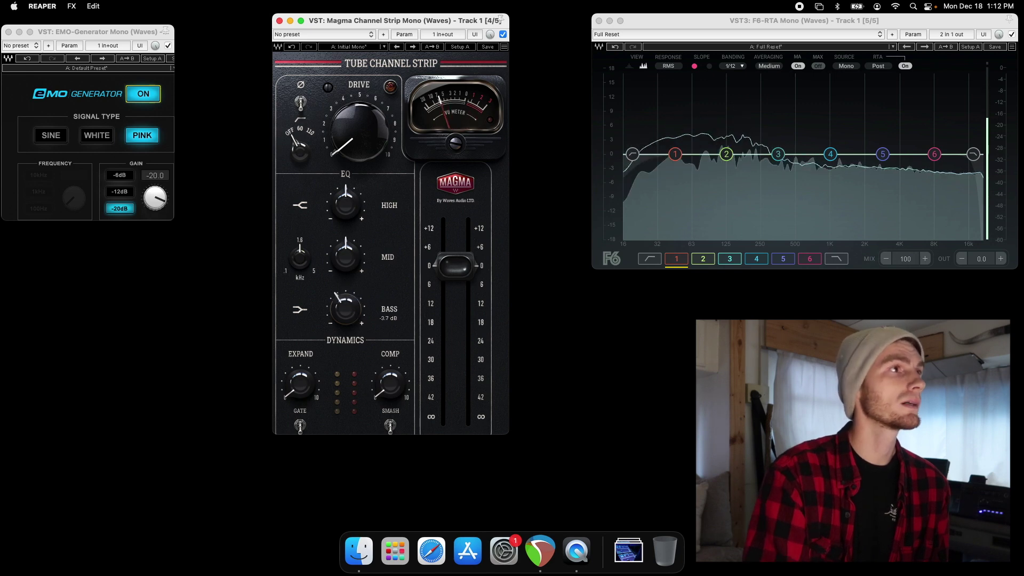
left_click_drag(343, 307, 343, 296)
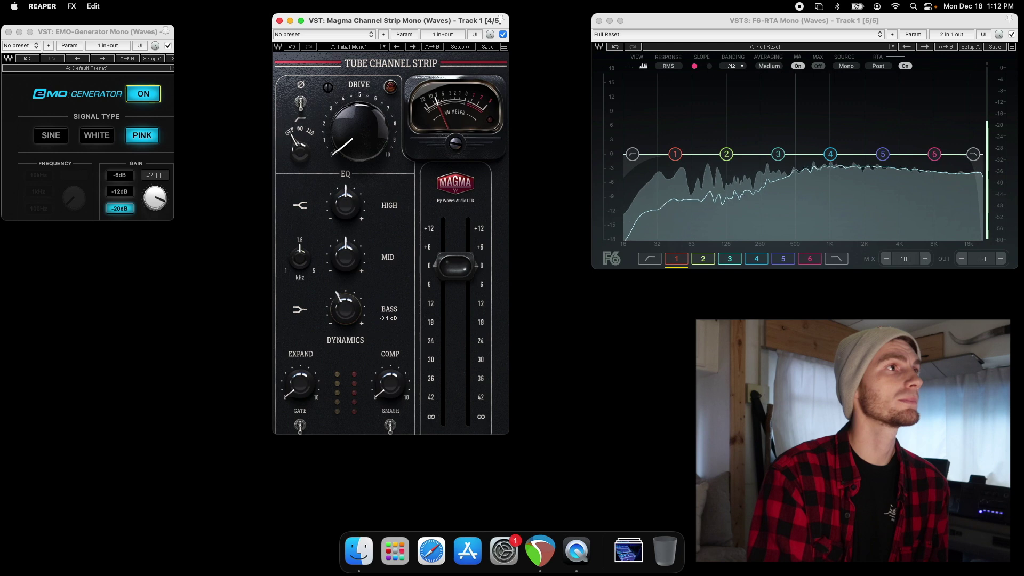
Boost Magma's Mid band to 11.6 dB and sweep its mid frequency
mouse_move(345, 261)
left_mouse_down()
mouse_move(346, 244)
mouse_move(346, 259)
left_mouse_up()
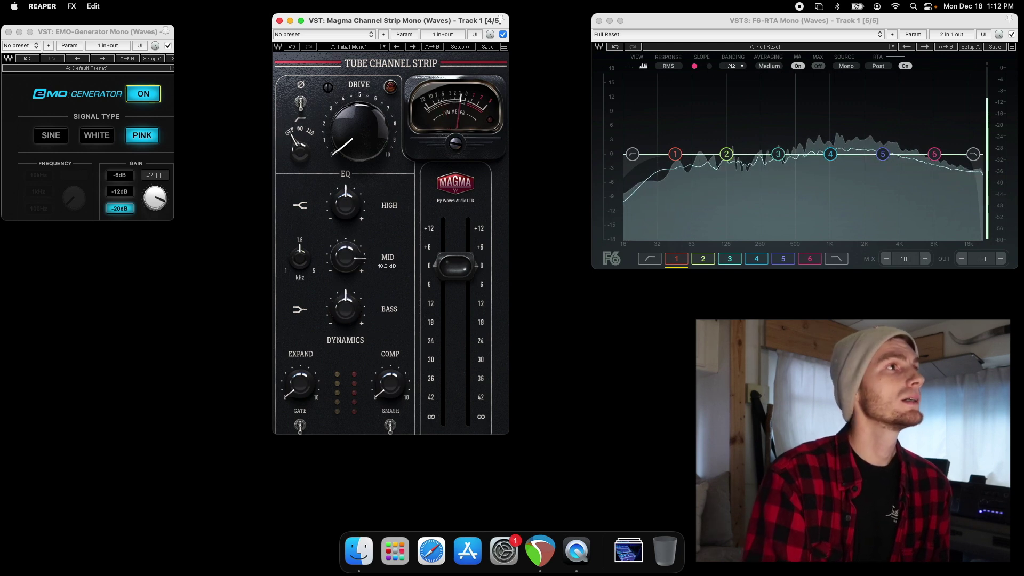
left_click_drag(346, 260, 346, 258)
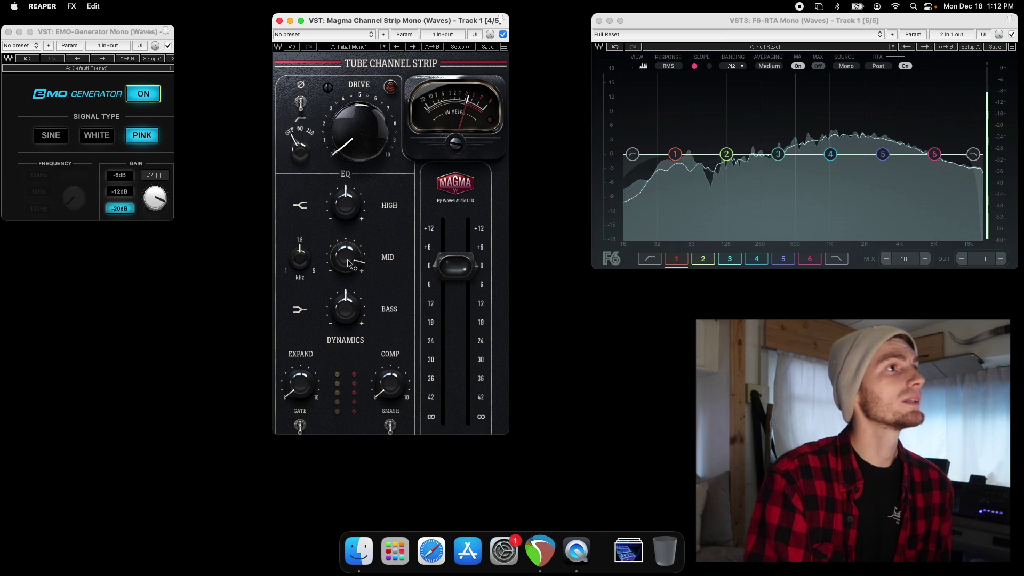
mouse_move(349, 266)
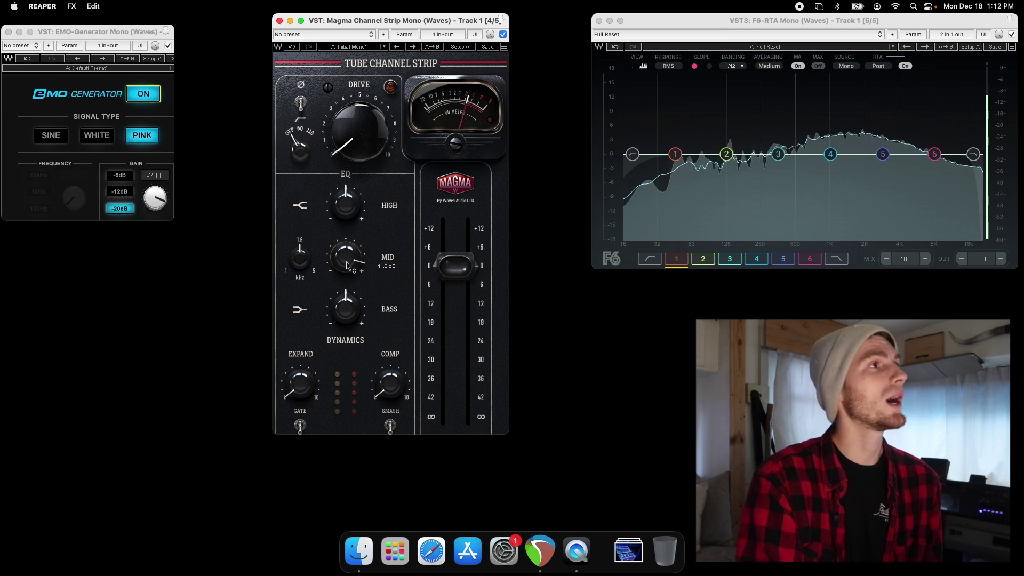
mouse_move(301, 261)
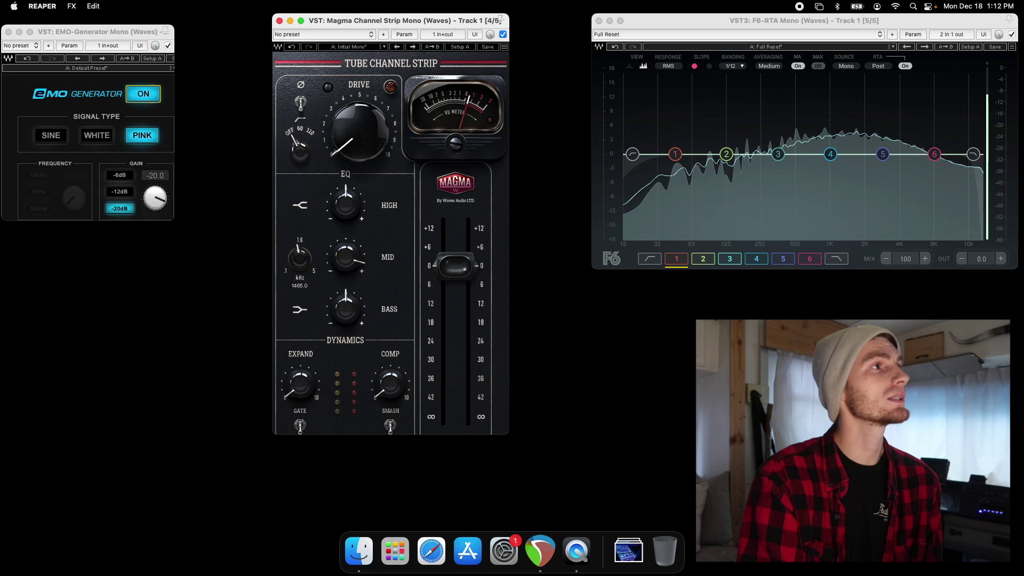
left_click_drag(300, 259, 331, 280)
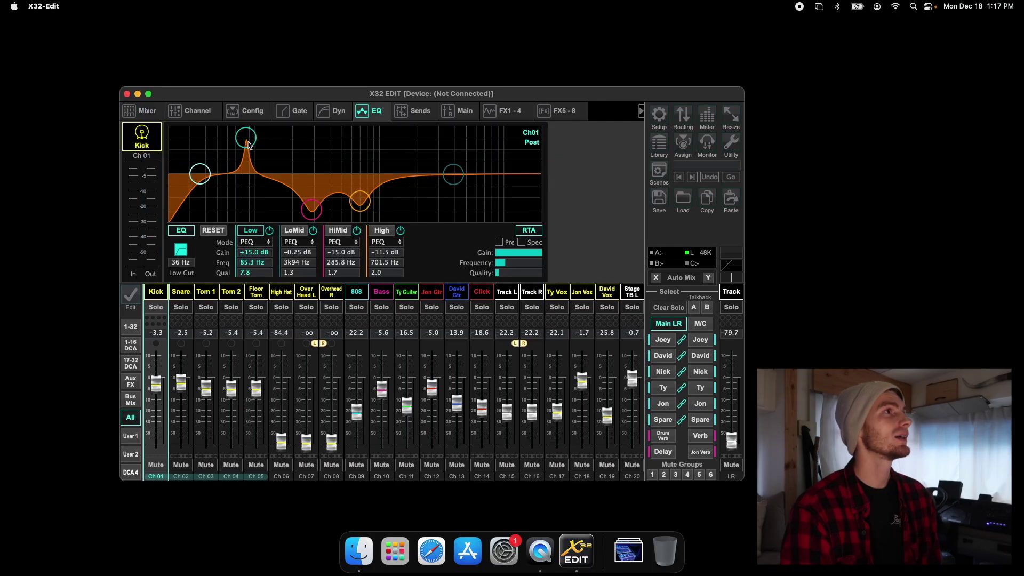
In X32-Edit, move the Kick channel's Low band to 129.1 Hz at +9 dB and its low cut to 32 Hz
left_click_drag(199, 142, 269, 153)
mouse_move(200, 173)
left_mouse_down()
mouse_move(240, 176)
mouse_move(193, 174)
left_mouse_up()
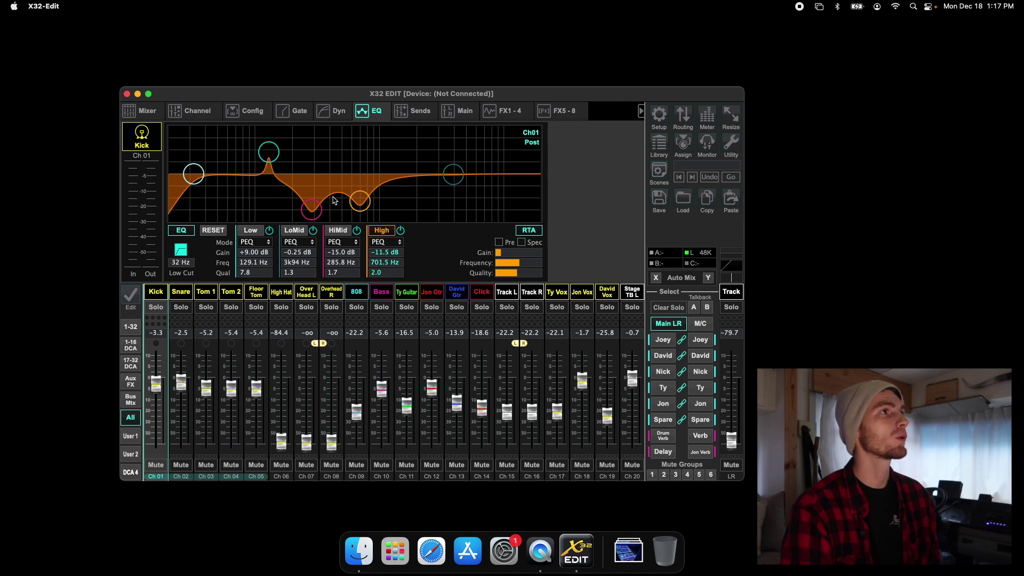
Boost the Kick's LoMid band to +10.2 dB at 3k68 Hz with quality 7, and move the High band up in frequency to near flat gain
left_click_drag(452, 175, 450, 149)
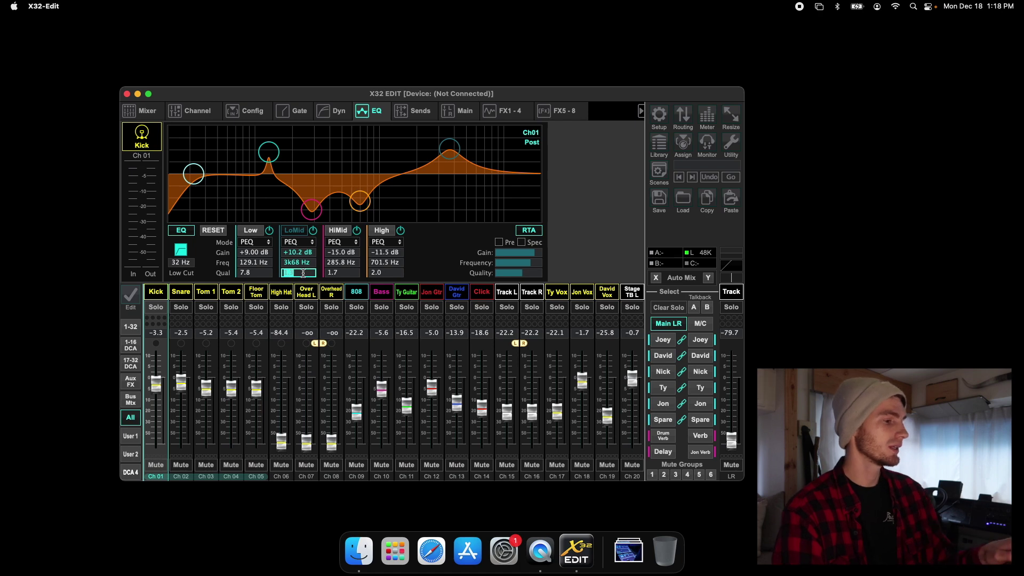
type("7")
key("Return")
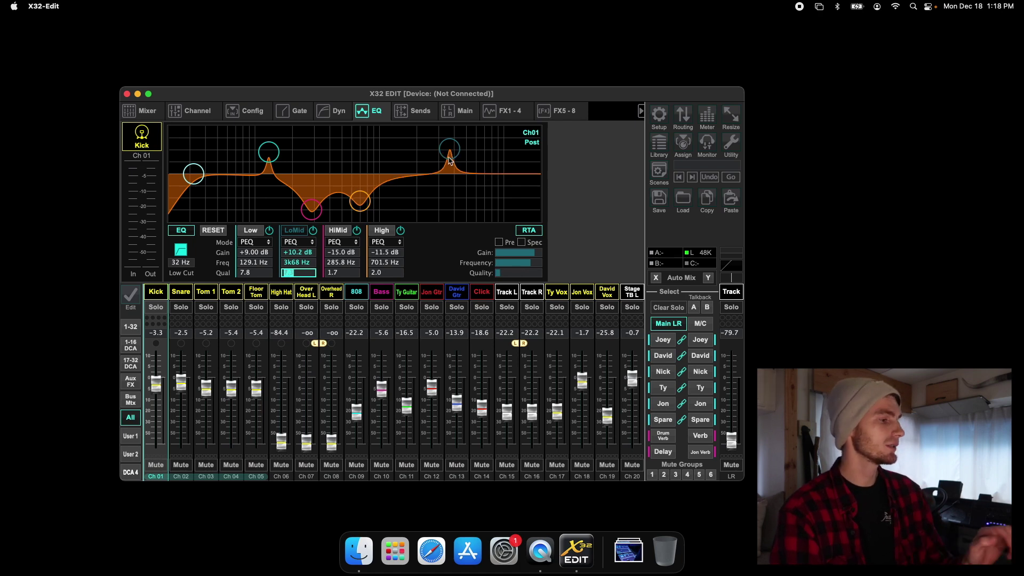
scroll(449, 158, "down", 10)
mouse_move(449, 159)
left_mouse_down()
mouse_move(449, 143)
mouse_move(446, 160)
left_mouse_up()
left_click_drag(360, 201, 516, 168)
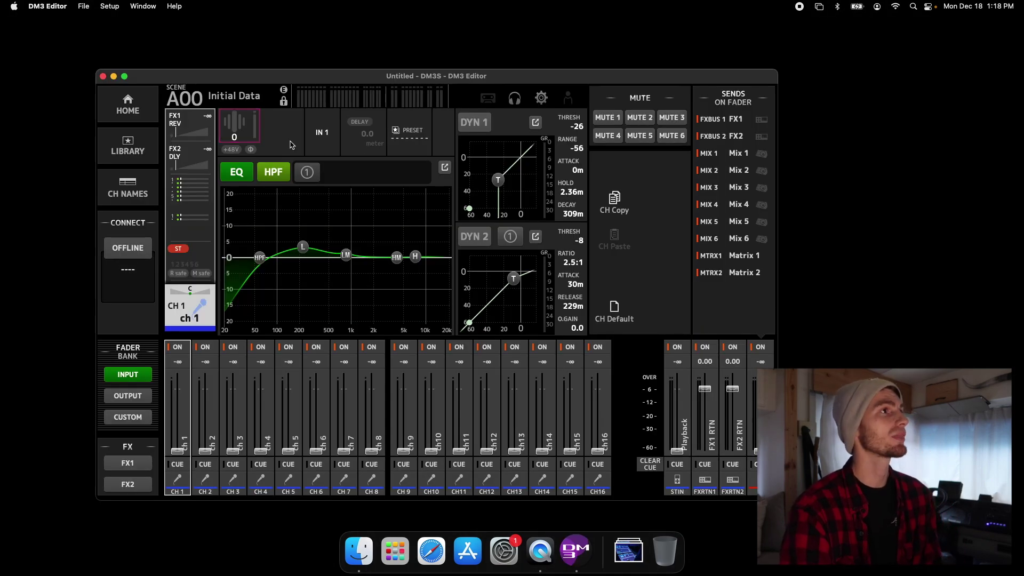
In DM3 Editor, nudge CH 1's HPF down and high band up, and cut the Low band about 11.5 dB before sweeping it upward
mouse_move(260, 257)
left_mouse_down()
mouse_move(270, 260)
mouse_move(259, 258)
left_mouse_up()
mouse_move(416, 260)
left_mouse_down()
mouse_move(251, 255)
mouse_move(431, 237)
mouse_move(423, 222)
mouse_move(391, 223)
mouse_move(404, 296)
mouse_move(418, 231)
mouse_move(421, 257)
left_mouse_up()
left_click_drag(303, 246, 303, 296)
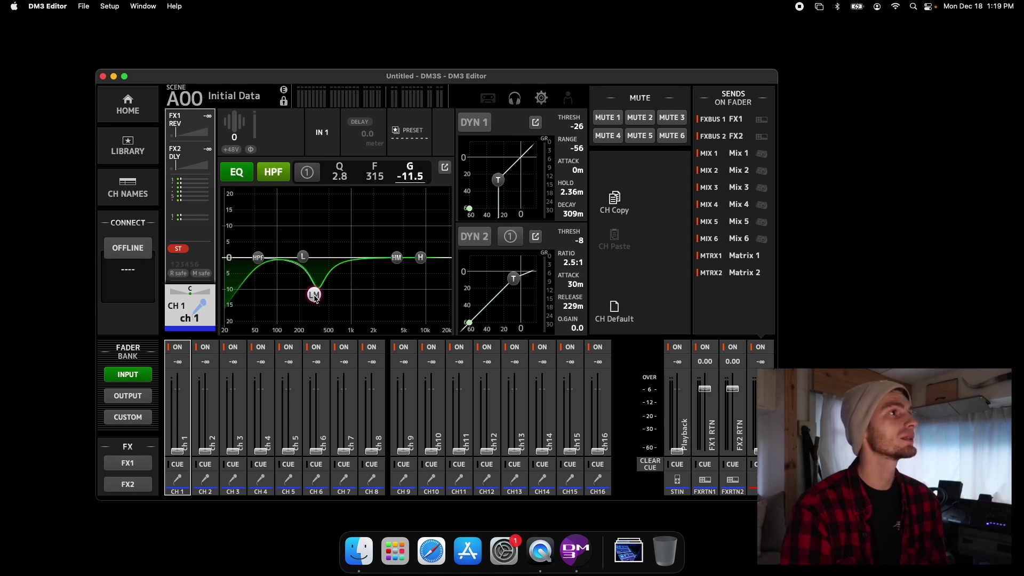
left_click_drag(313, 296, 377, 315)
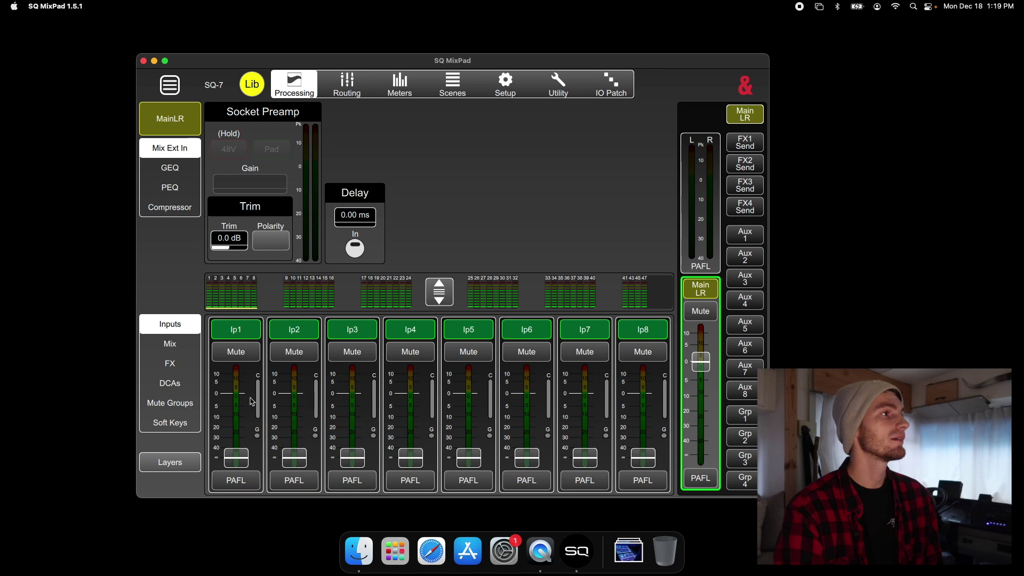
In SQ MixPad, open the parametric EQ of input Ip1 and lower its high-pass filter to about 50 Hz
left_click(235, 402)
left_click(170, 207)
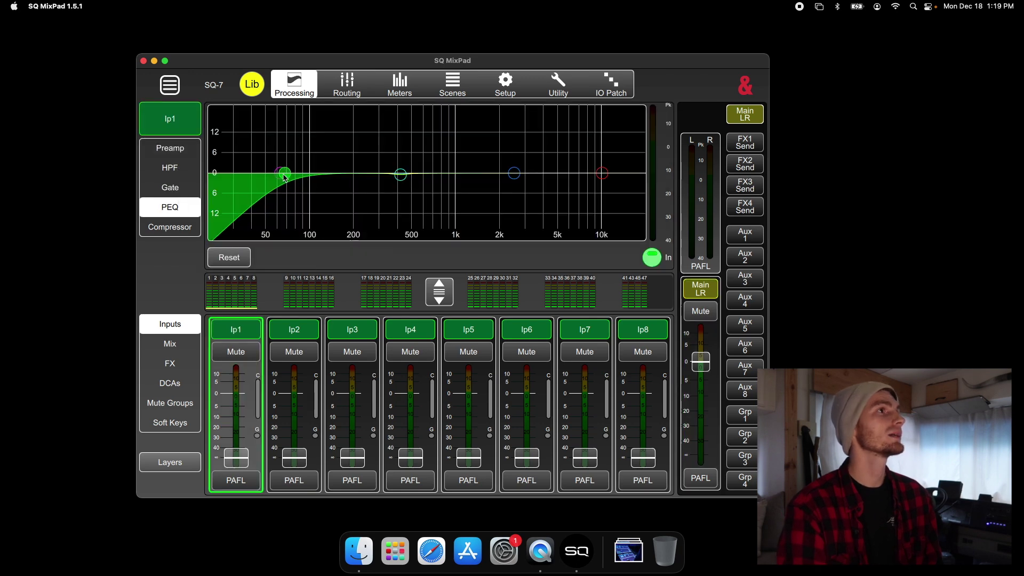
mouse_move(271, 172)
left_mouse_down()
mouse_move(341, 173)
mouse_move(280, 173)
left_mouse_up()
left_click_drag(533, 137, 297, 135)
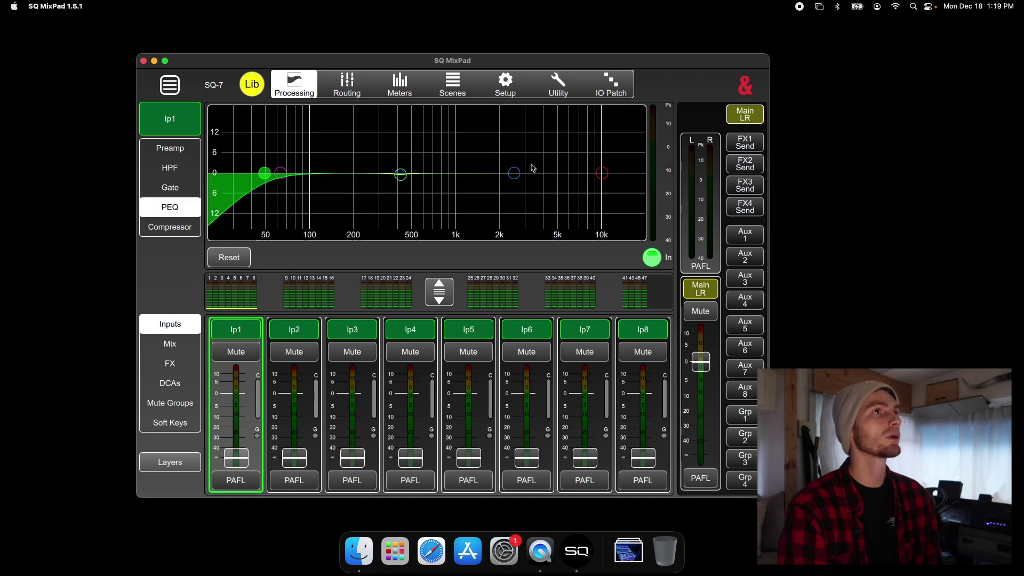
Boost Ip1's lowest EQ band about 15 dB near 150 Hz with a narrow width, and sweep it down in frequency
left_click_drag(280, 173, 347, 132)
left_click_drag(483, 257, 626, 266)
left_click_drag(347, 132, 337, 122)
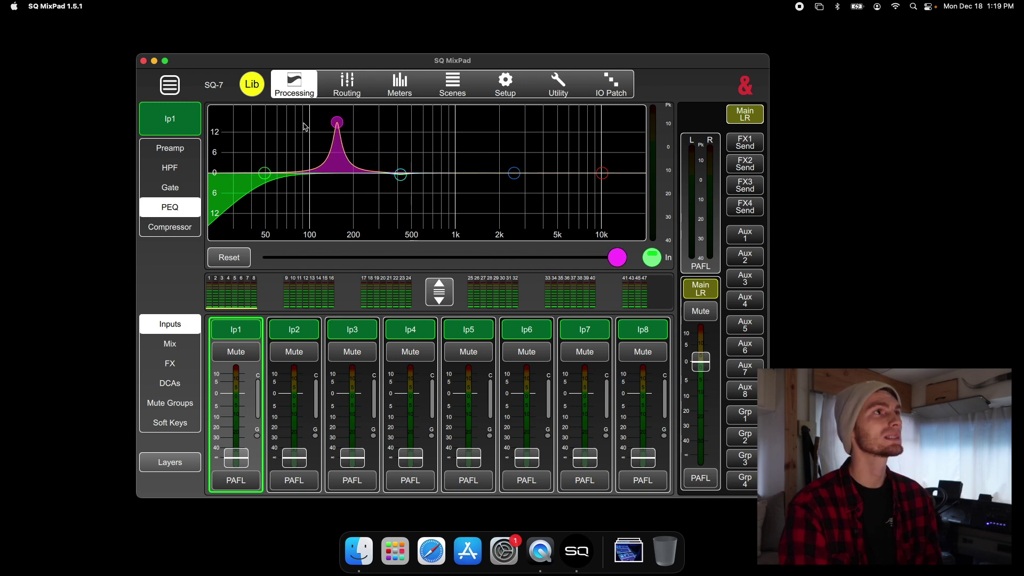
left_click_drag(330, 122, 228, 123)
left_click(414, 551)
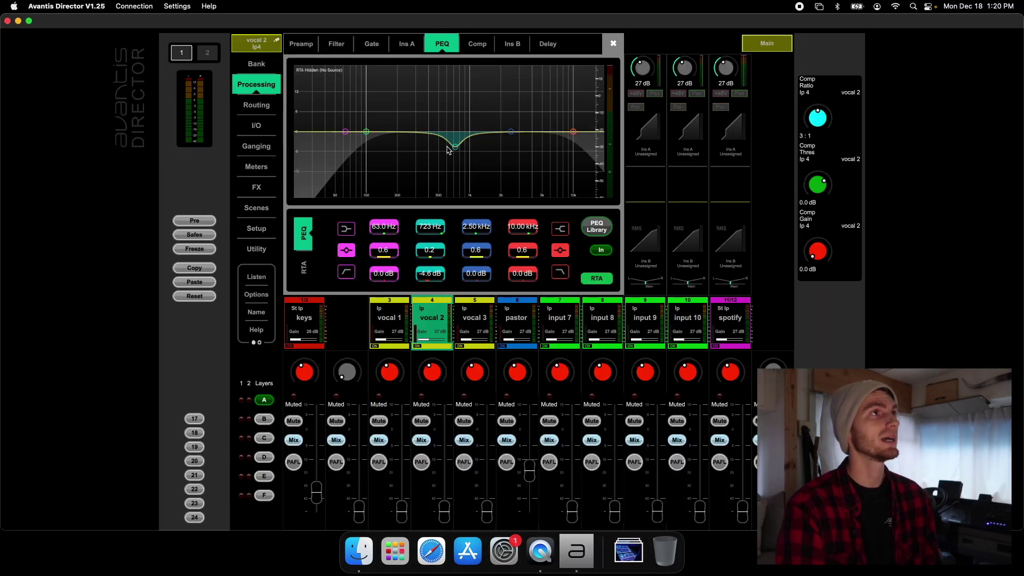
In Avantis Director, sweep vocal 2's high-pass and low-pass filters, leaving the high-pass near its lowest and the low-pass near its highest frequency
left_click_drag(367, 133, 405, 133)
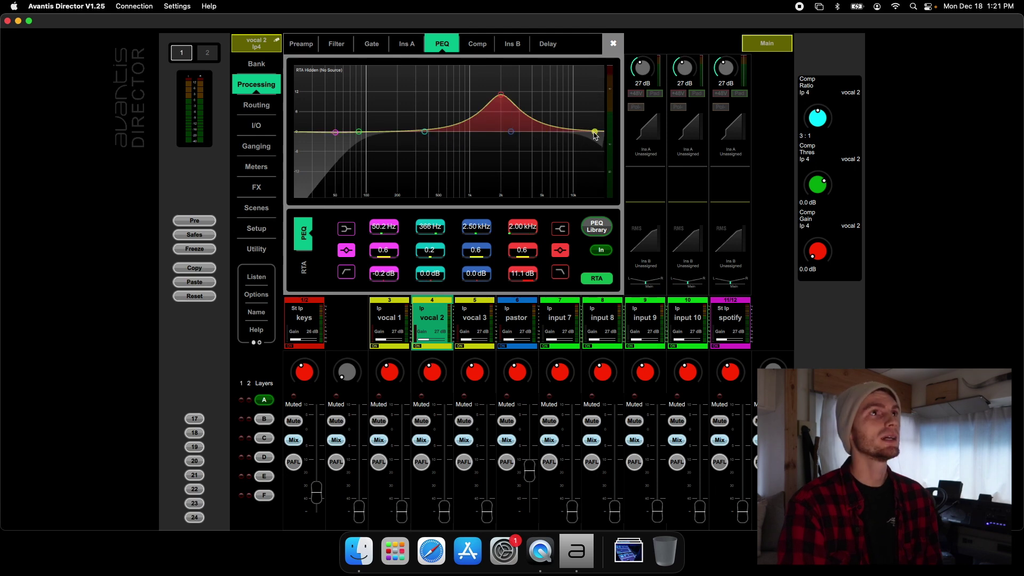
left_click_drag(594, 132, 563, 131)
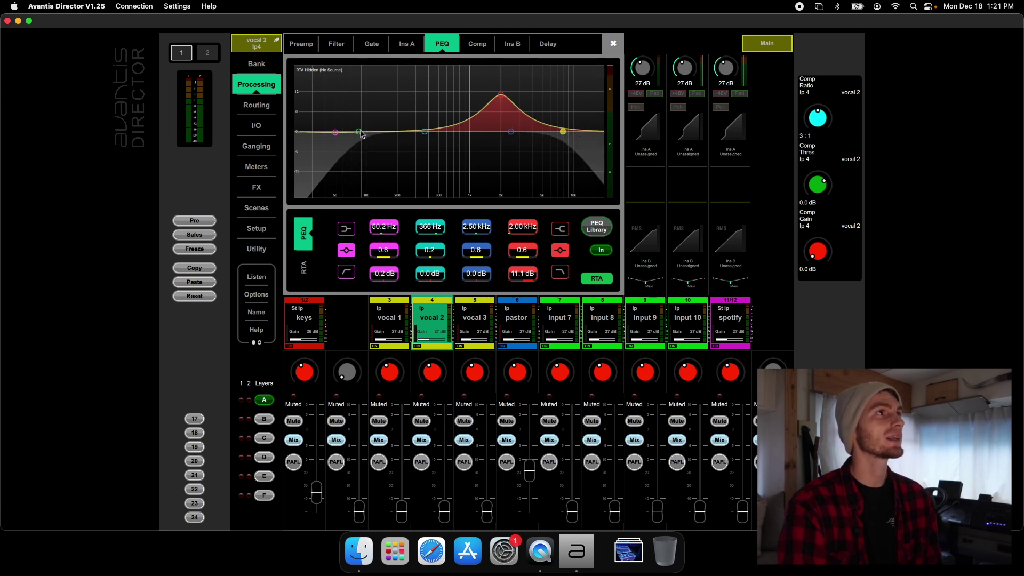
left_click_drag(361, 134, 306, 134)
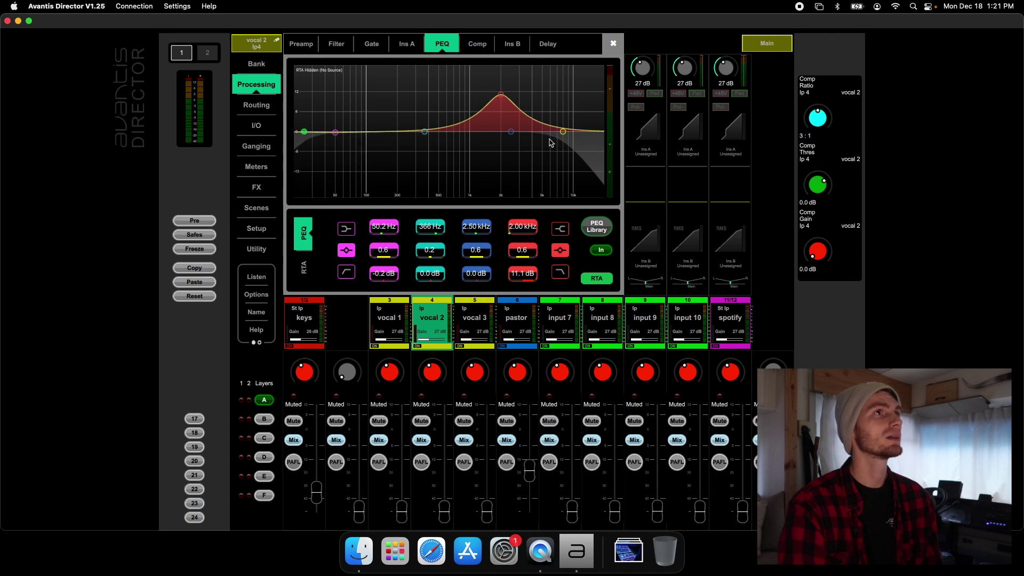
left_click_drag(563, 132, 600, 131)
Return vocal 2's red band to 0 dB at 10.13 kHz and boost the blue band to 11.9 dB at 500 Hz
left_click_drag(502, 94, 575, 136)
left_click_drag(511, 131, 438, 96)
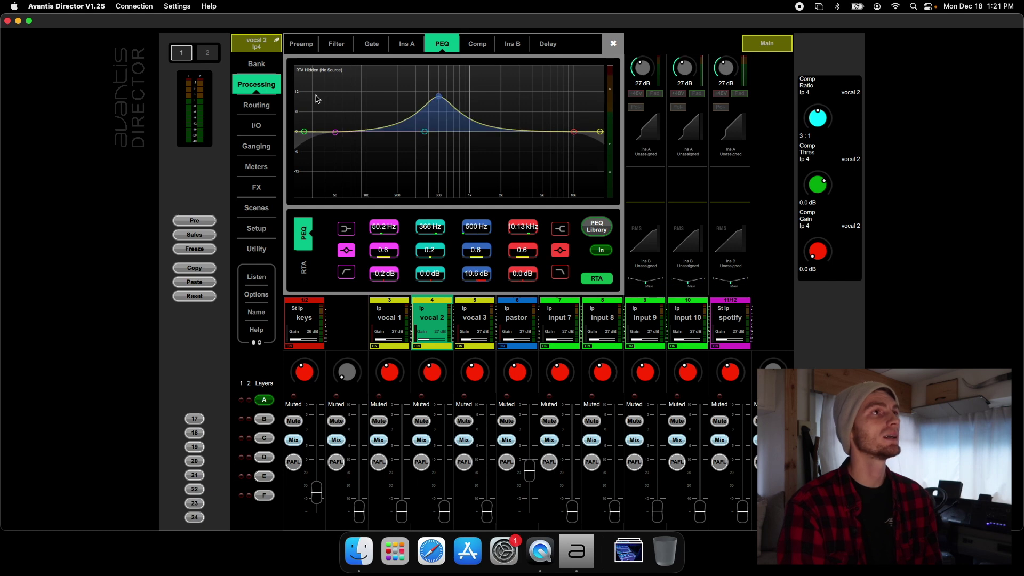
left_click_drag(316, 96, 373, 90)
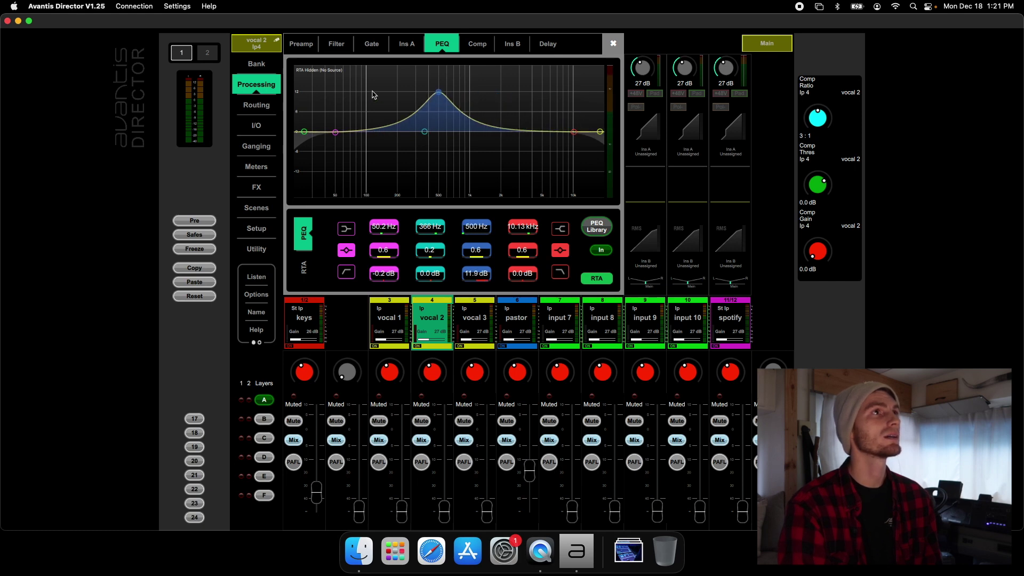
Flatten the blue band, boost the teal band to 15 dB at 1.00 kHz, and replace it with a magenta boost of 11.7 dB at 149 Hz
left_click_drag(439, 92, 470, 99)
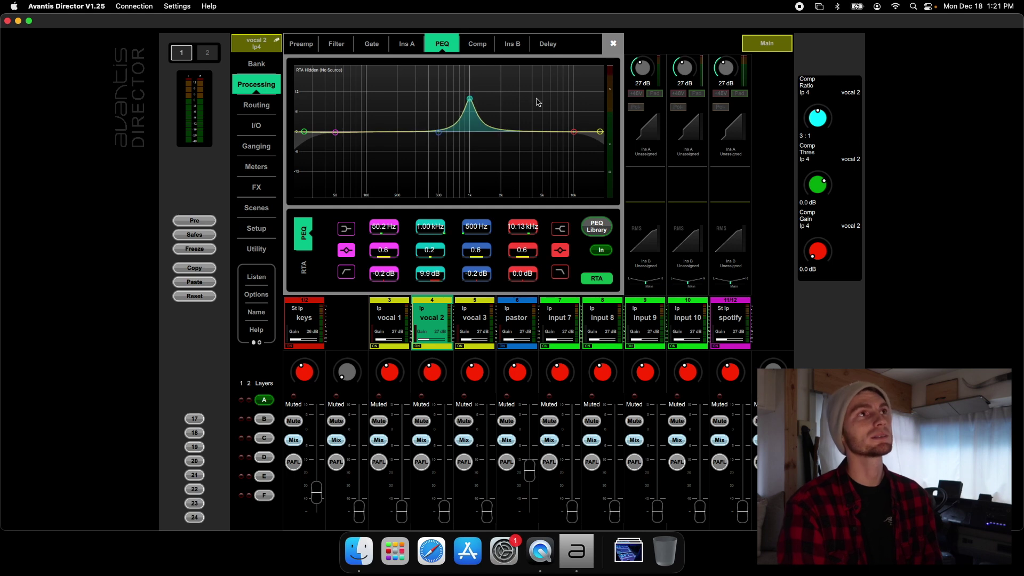
left_click_drag(538, 101, 556, 84)
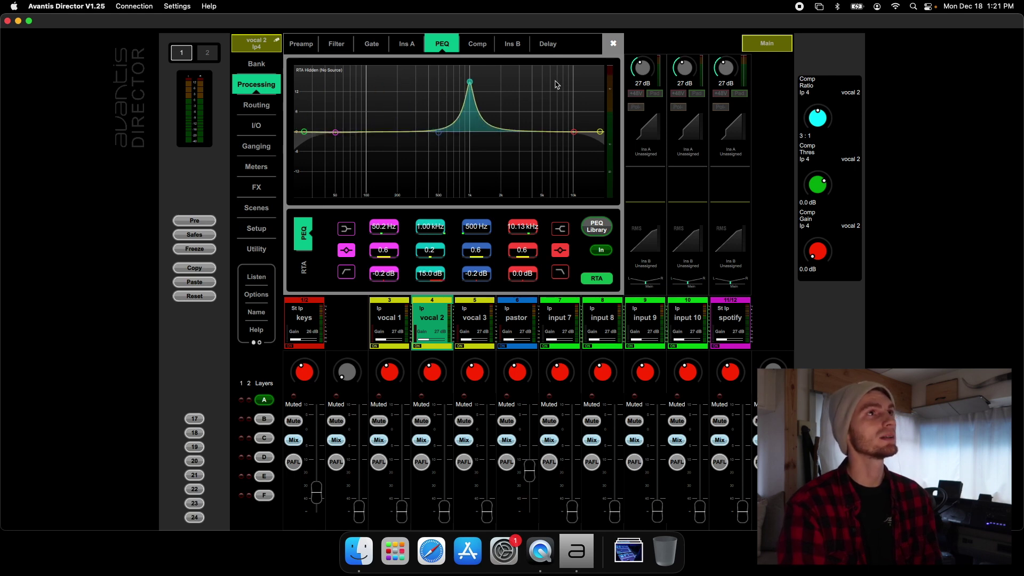
left_click_drag(469, 81, 384, 92)
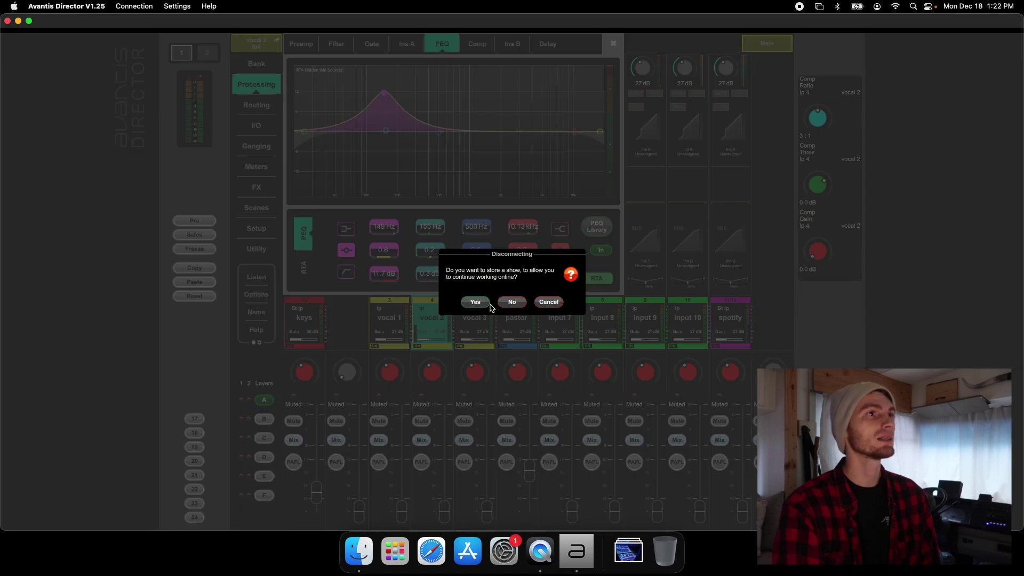
Close Avantis Director without storing a show, and in eMotion LV1 set EMO-Q4 band 1 to 0.2 dB at 77 Hz
left_click(512, 303)
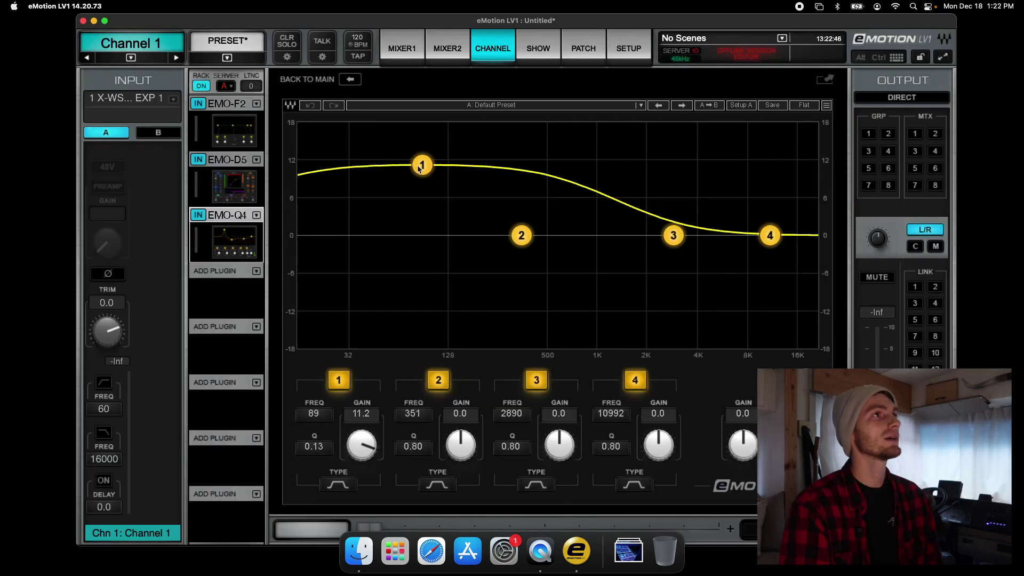
left_click_drag(420, 165, 411, 234)
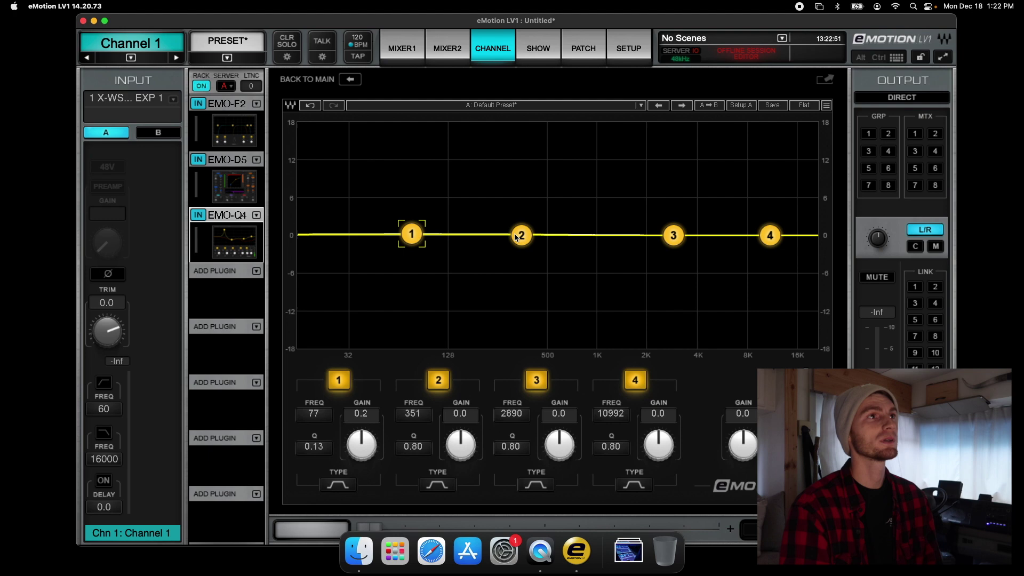
Add the F6 (mono) equalizer to the next free plugin slot on Channel 1
left_click(257, 271)
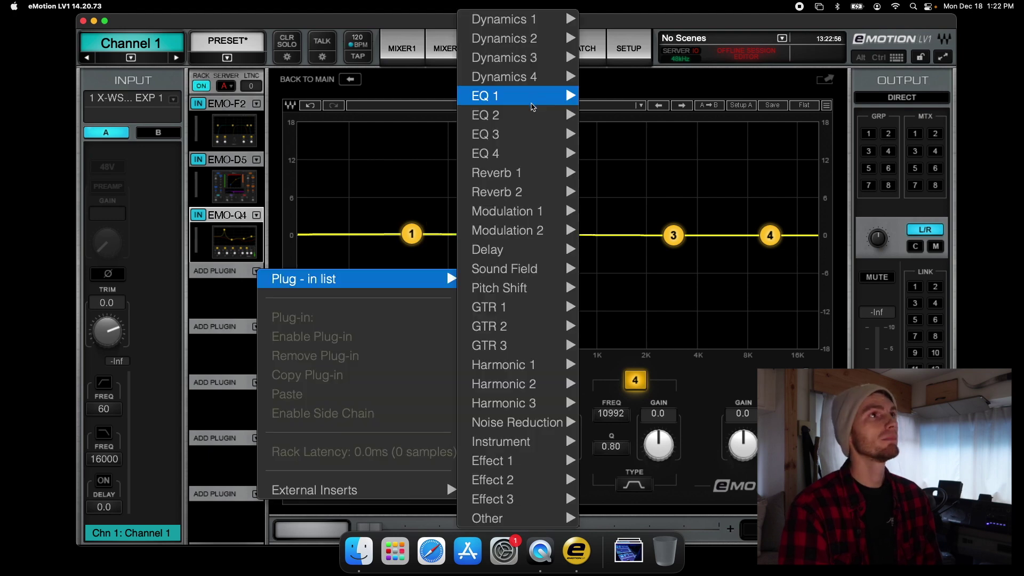
mouse_move(512, 96)
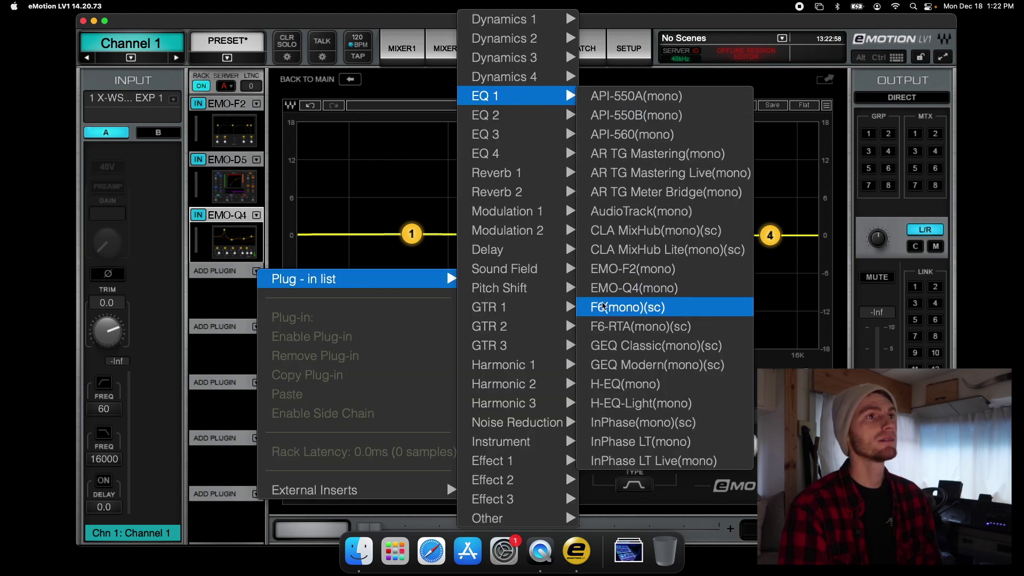
left_click(606, 307)
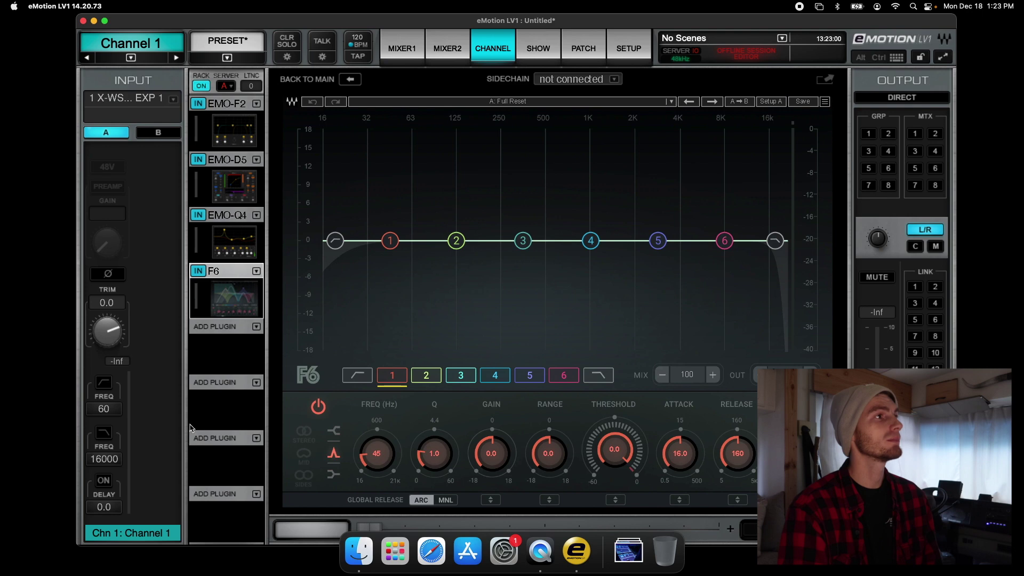
Add the SSL EV2 Channel (mono) plugin below F6 on Channel 1
left_click(257, 327)
mouse_move(331, 338)
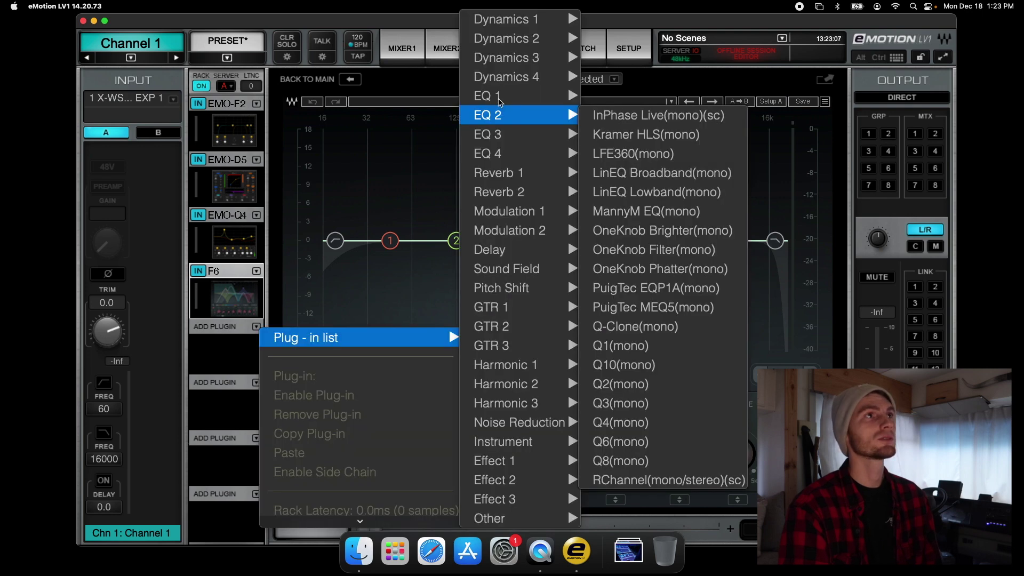
mouse_move(500, 99)
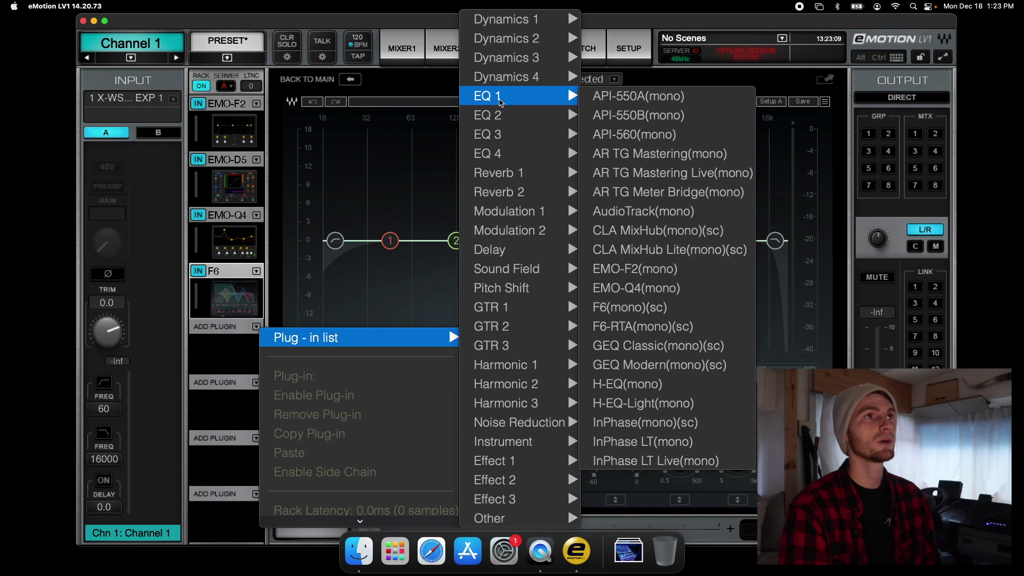
mouse_move(499, 134)
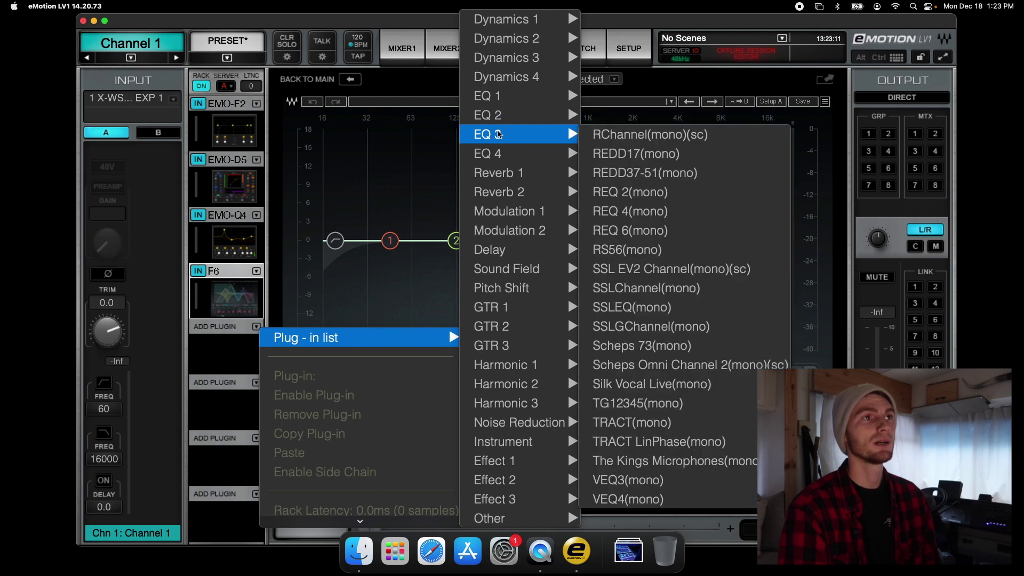
left_click(671, 269)
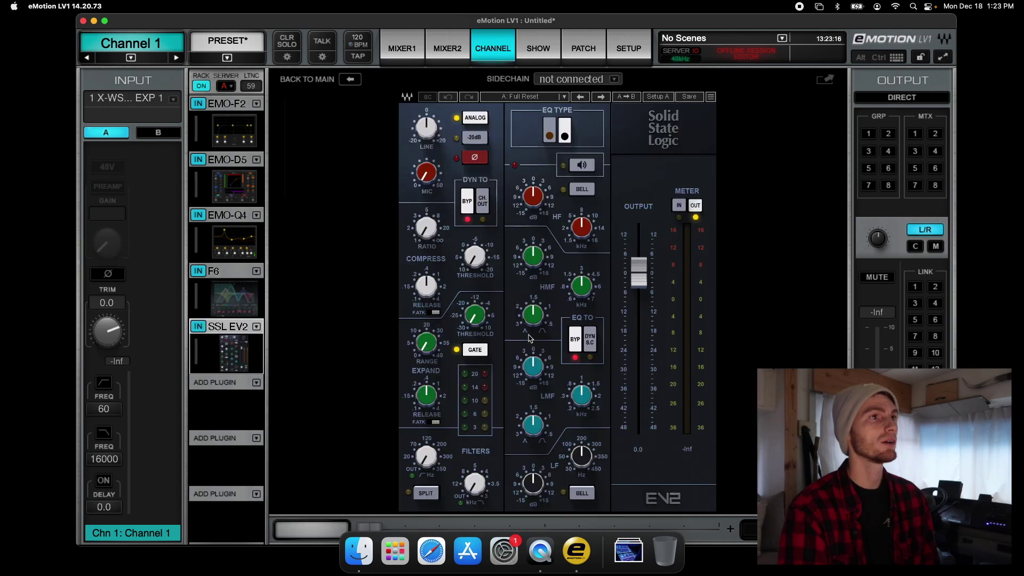
left_click(208, 302)
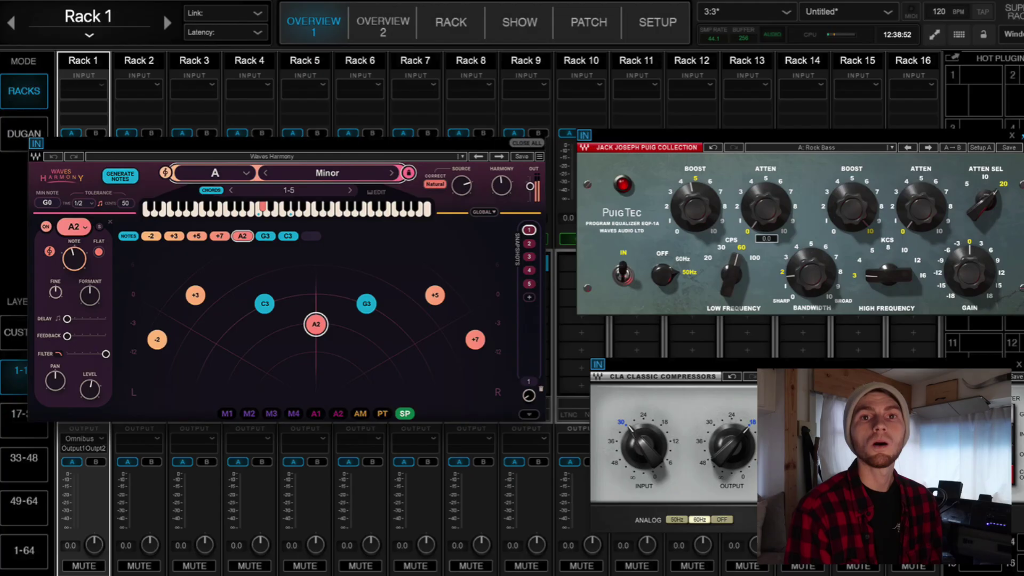